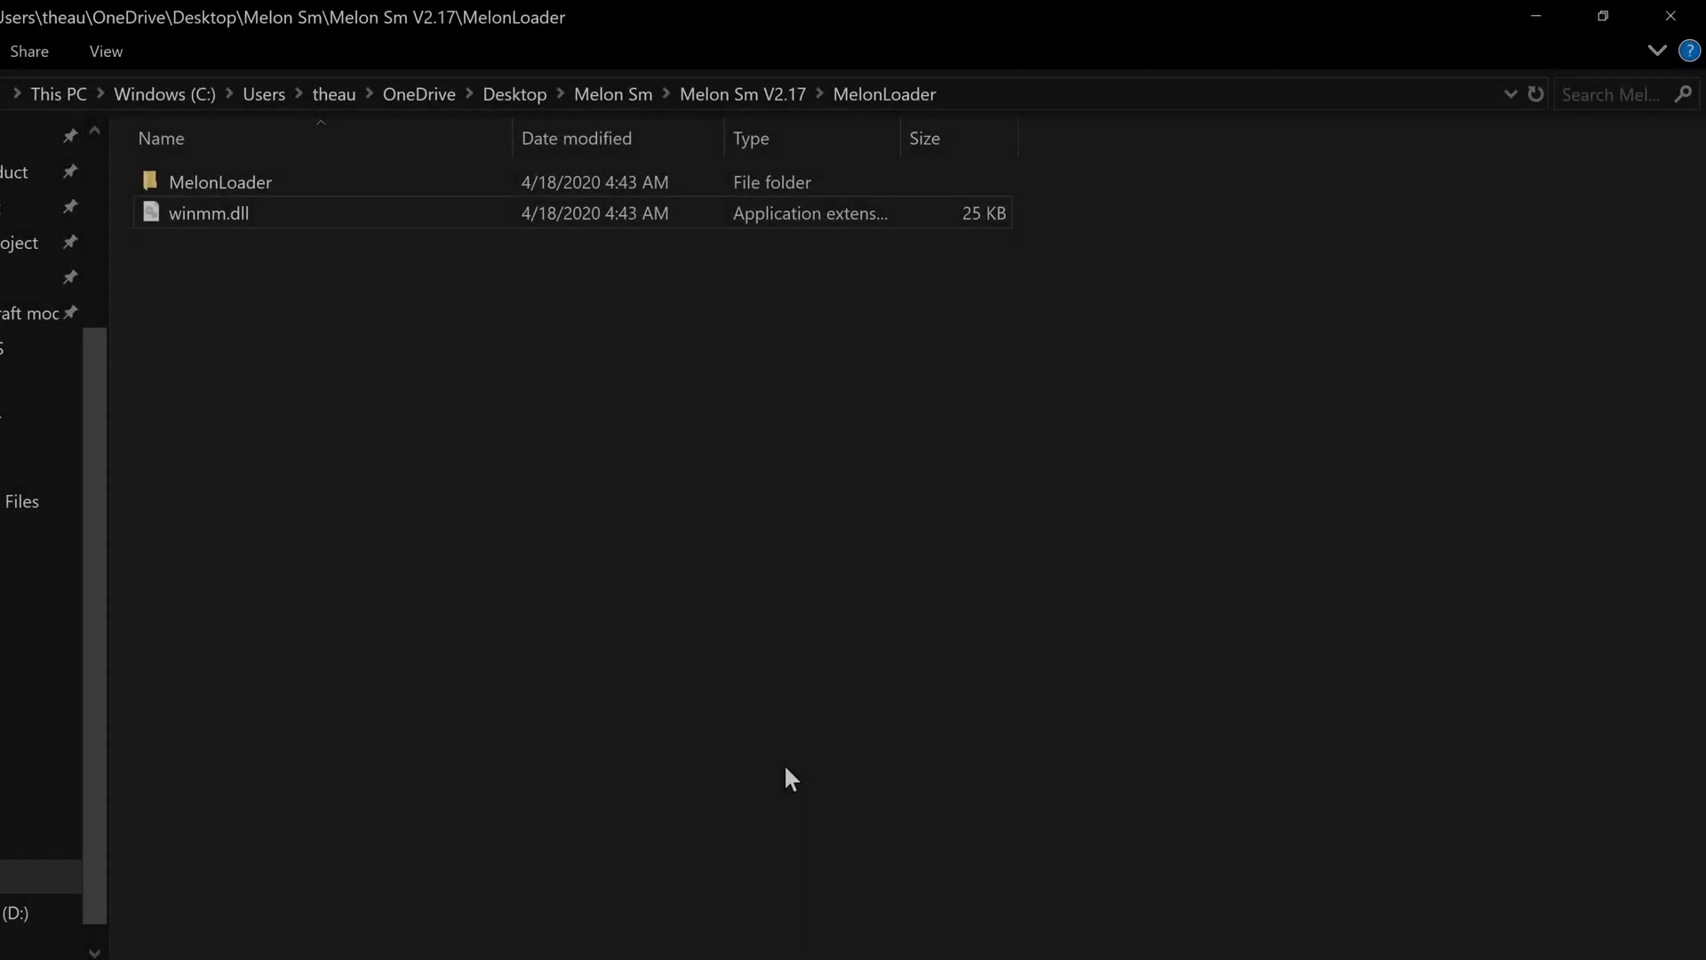
Copy both the MelonLoader folder and winmm.dll
key(ctrl+a)
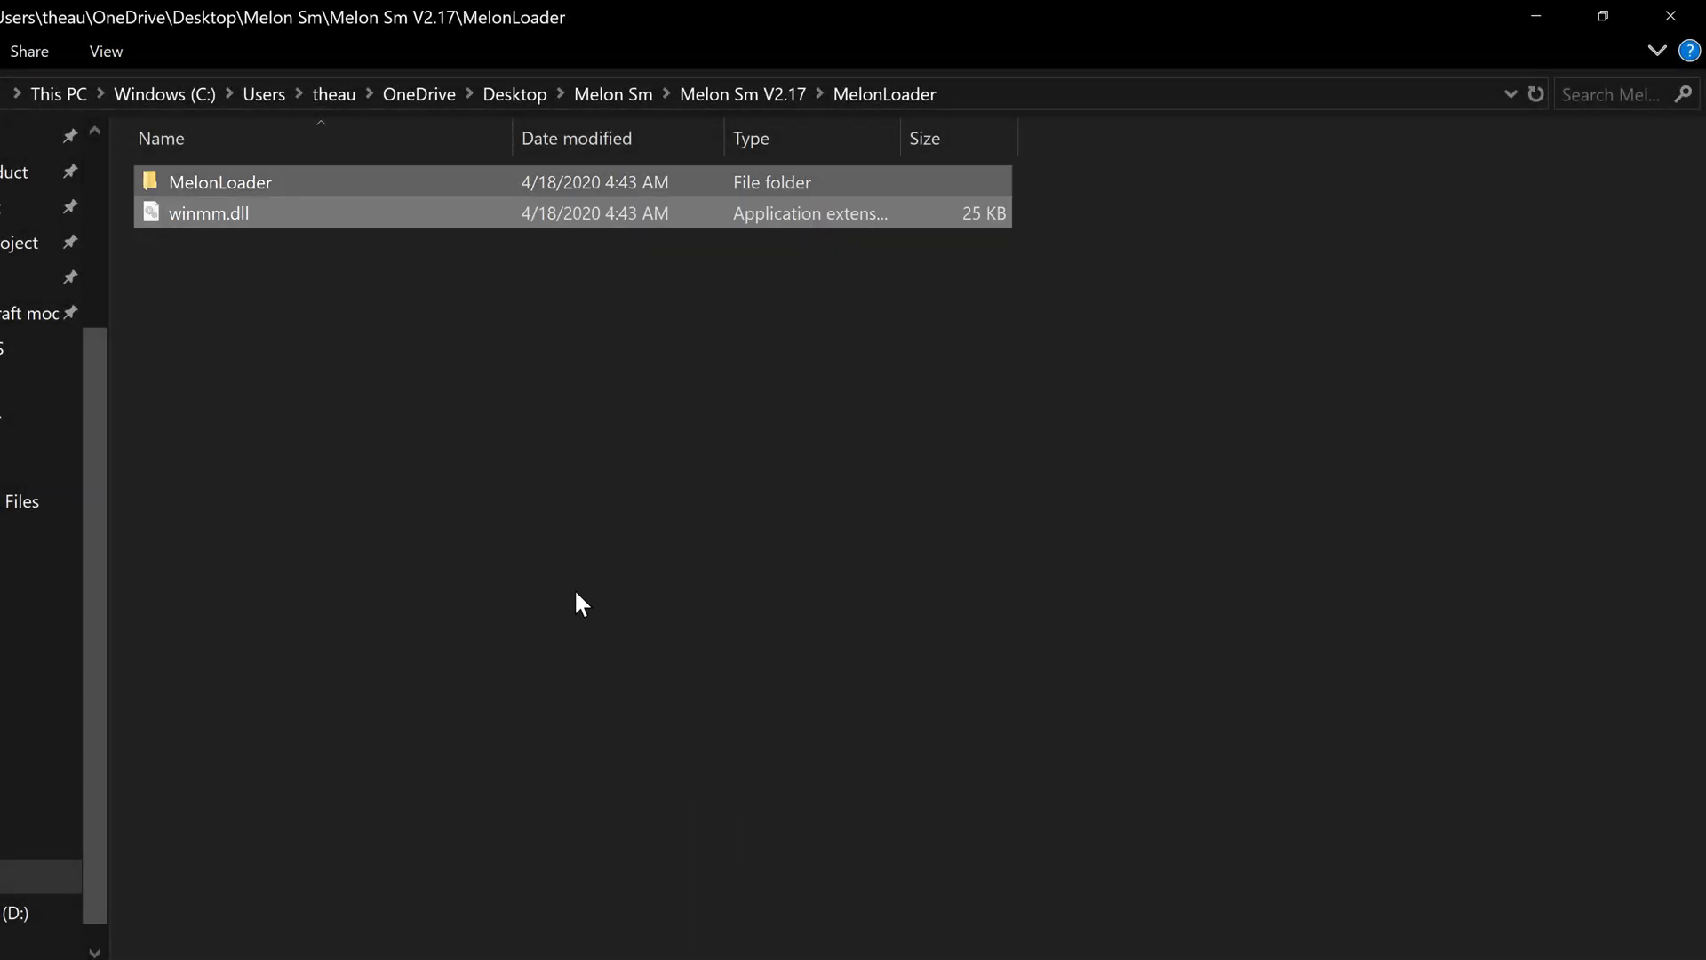
right_click(389, 216)
click(464, 529)
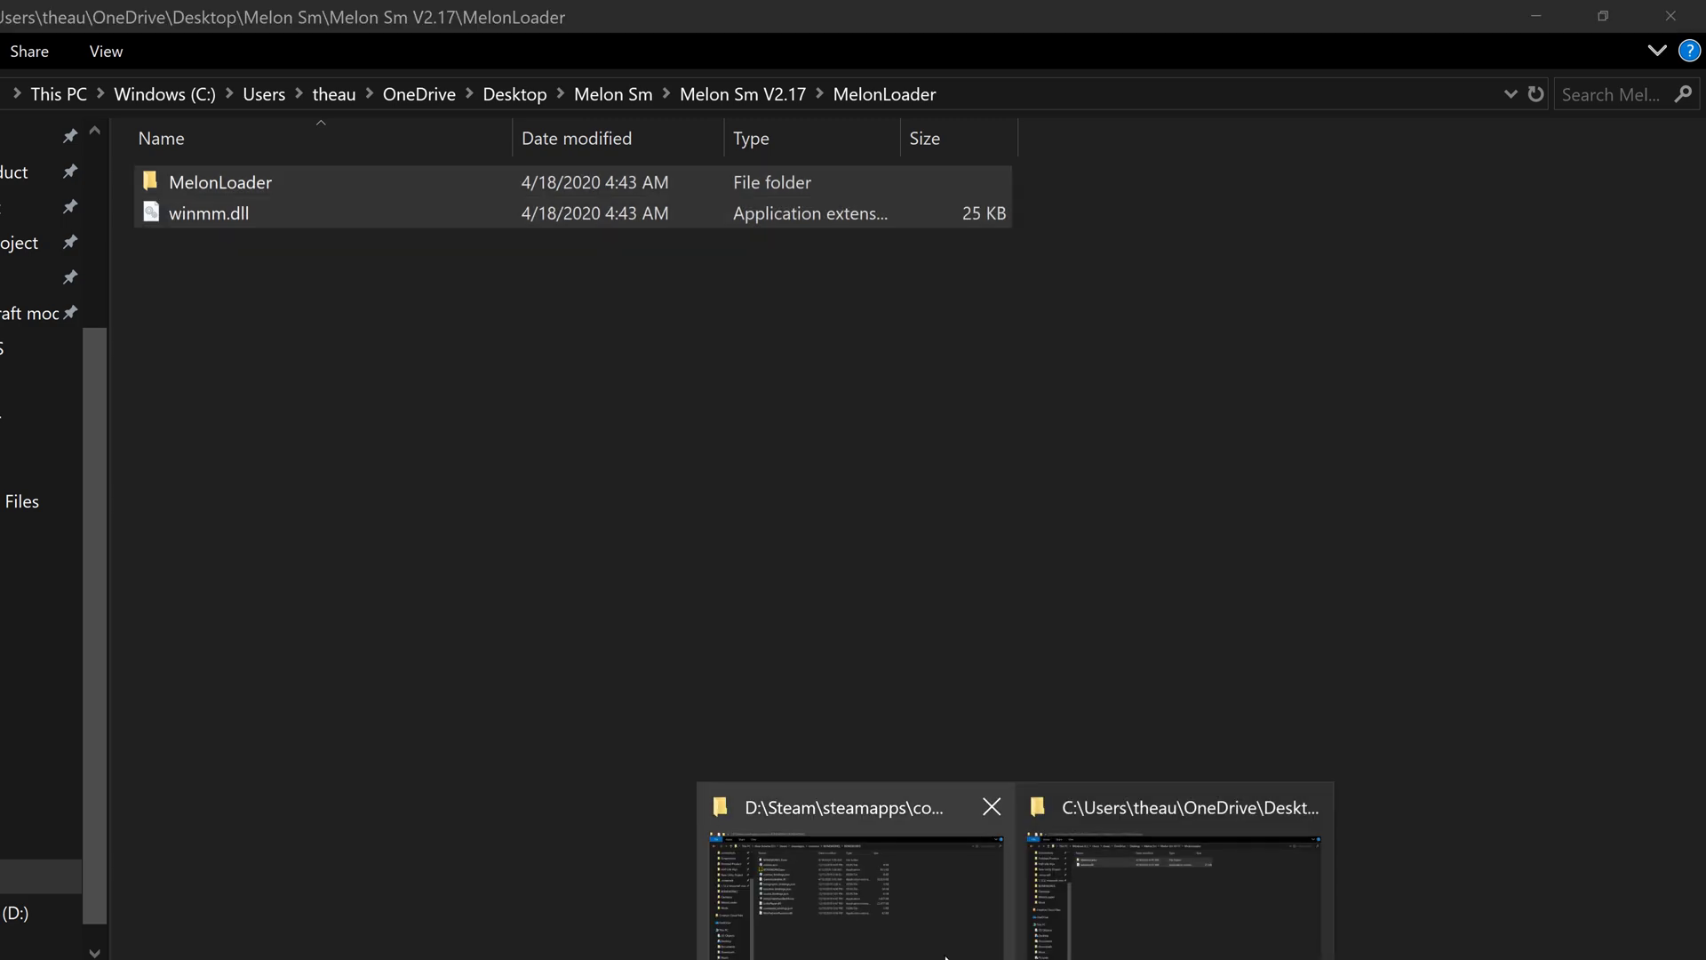
Paste MelonLoader and winmm.dll into the BONEWORKS game folder next to BONEWORKS.exe
click(838, 803)
right_click(286, 558)
click(371, 280)
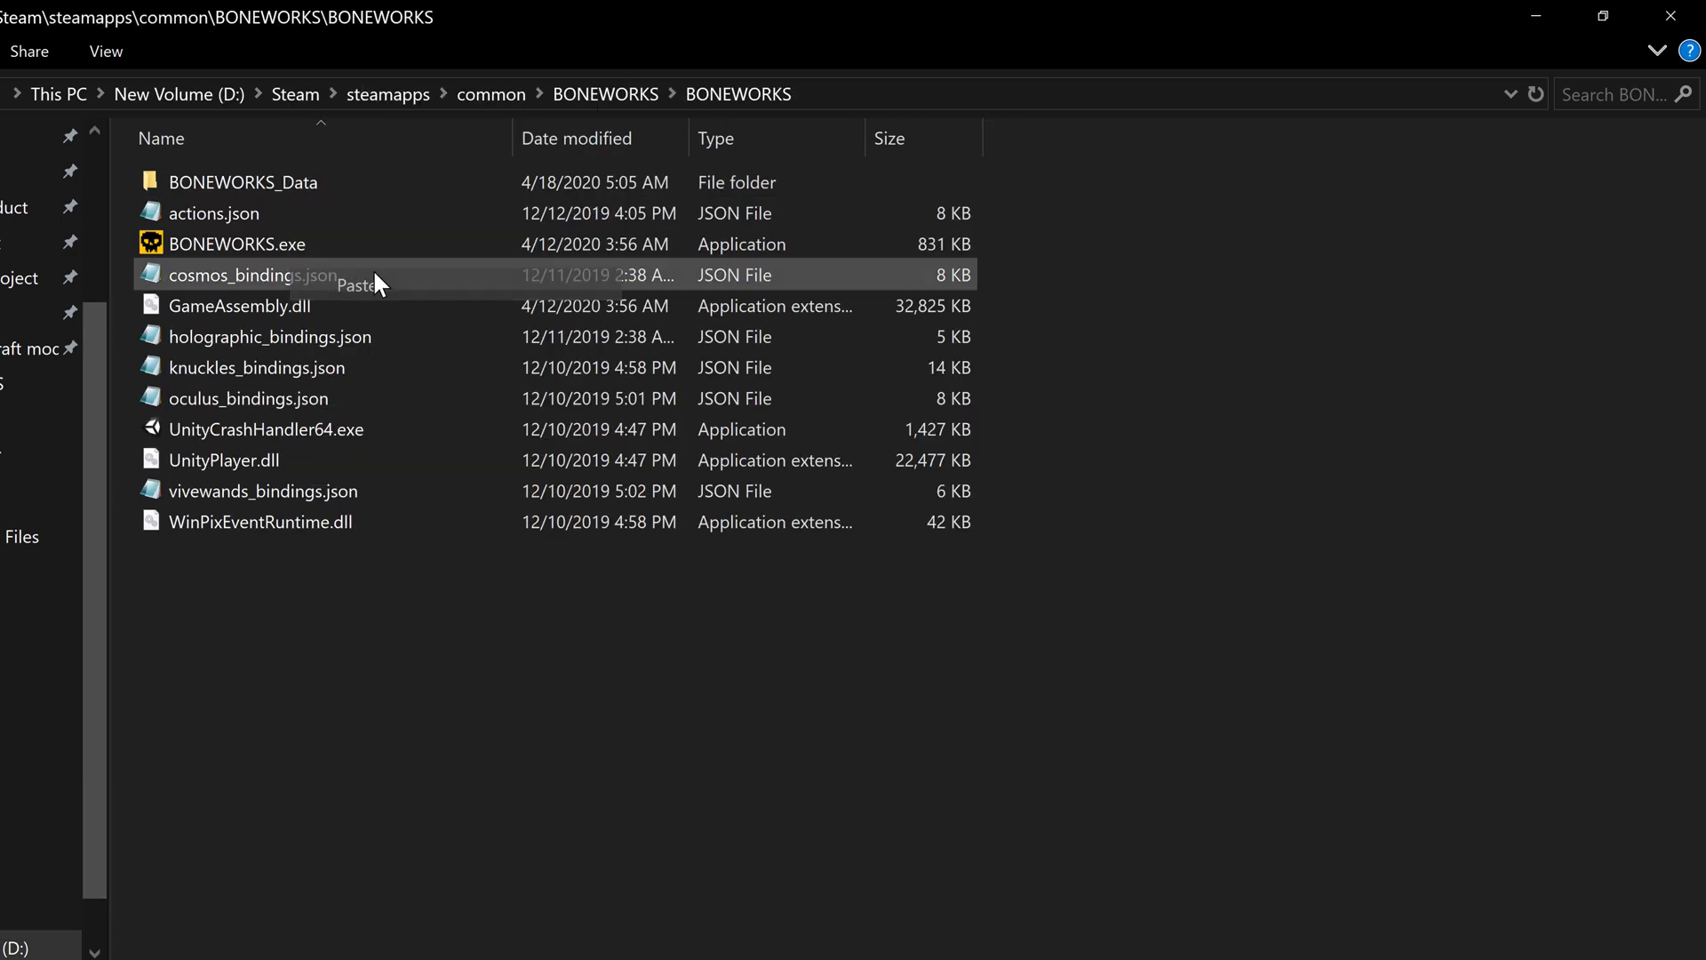
click(267, 280)
right_click(267, 280)
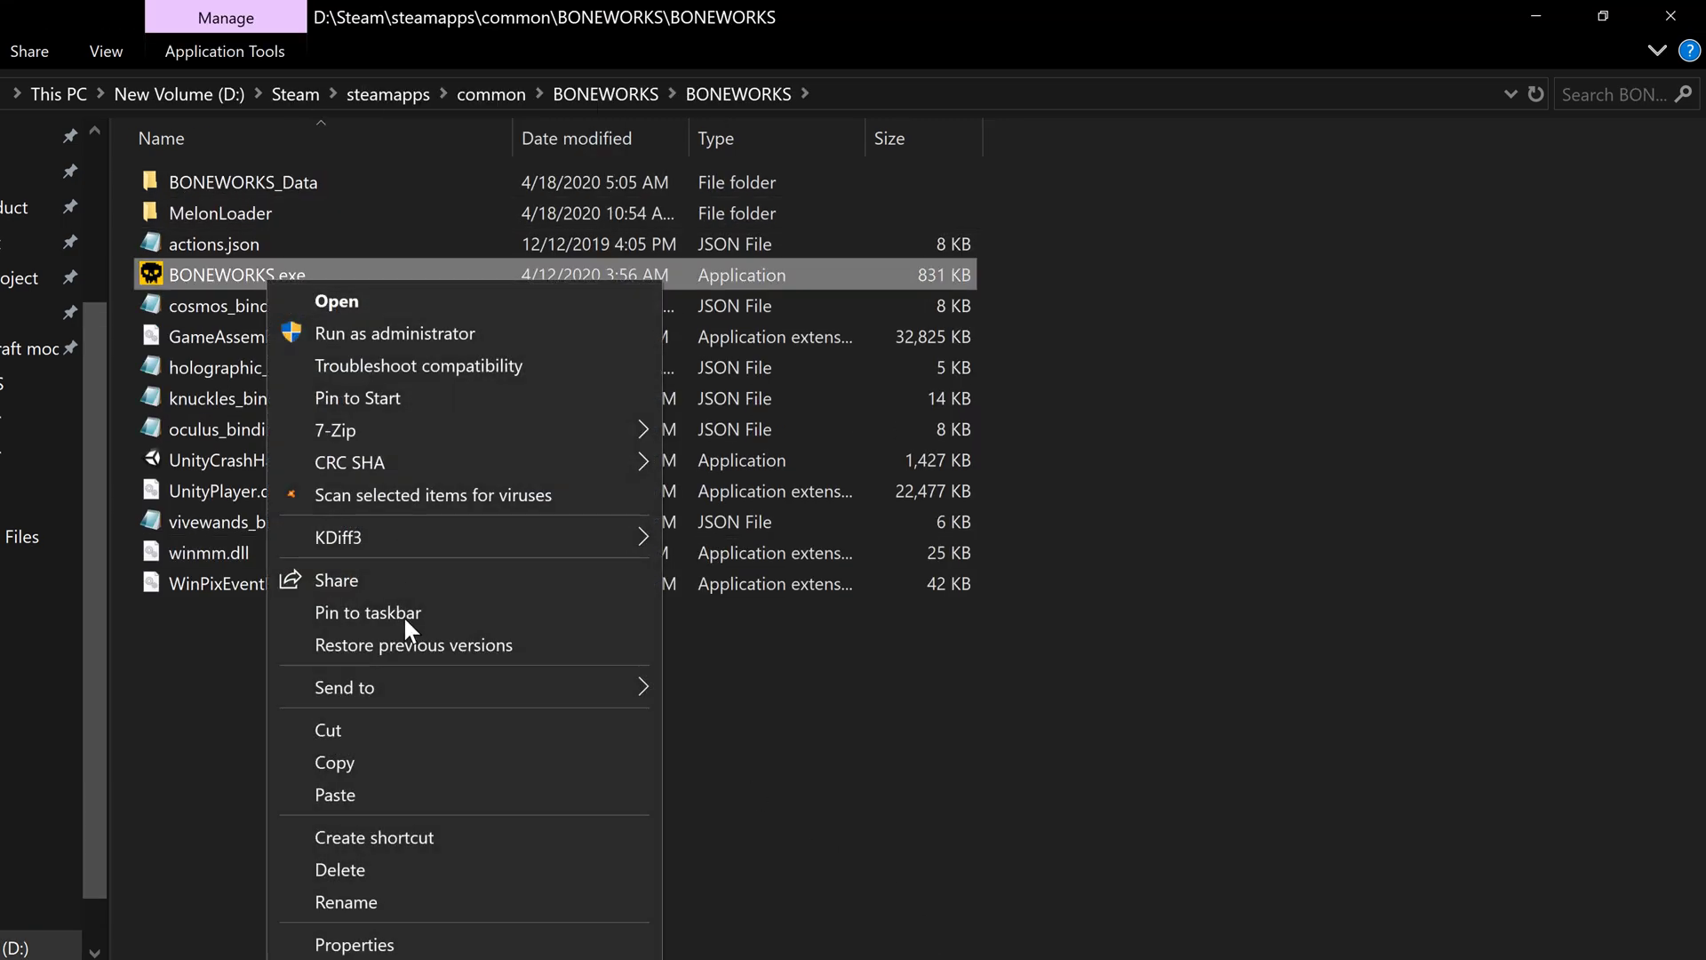
Read BONEWORKS.exe's product version (Unity 2018.4.10) in its Properties Details, then close them
click(402, 942)
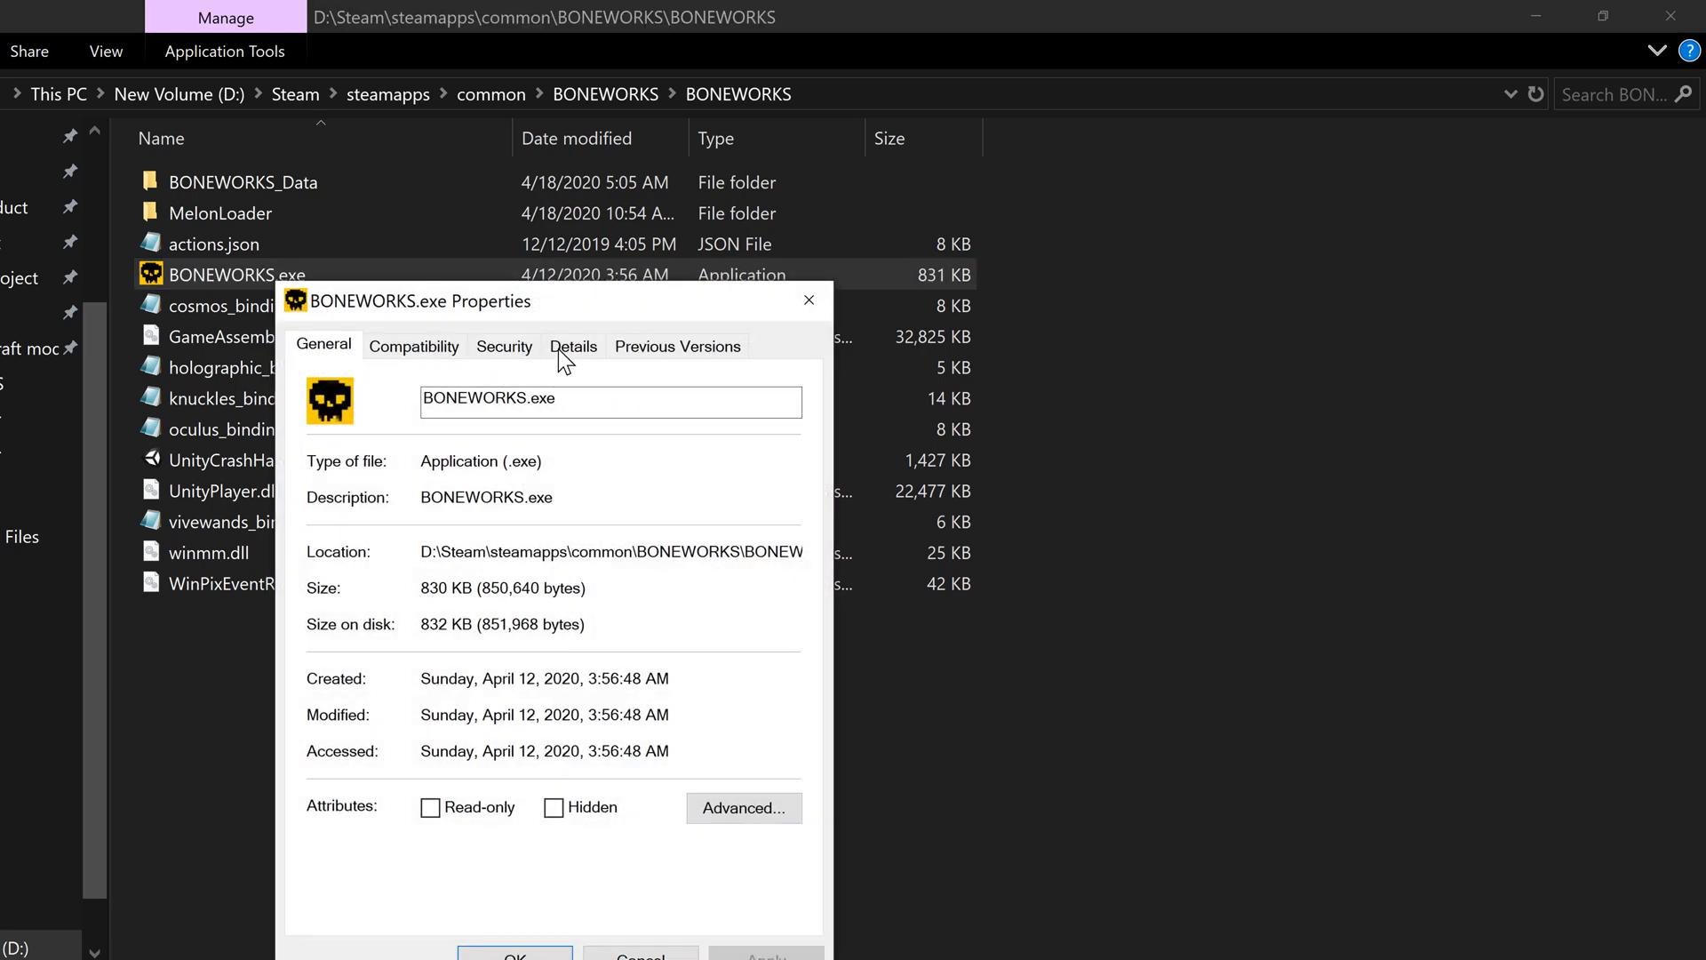
click(569, 346)
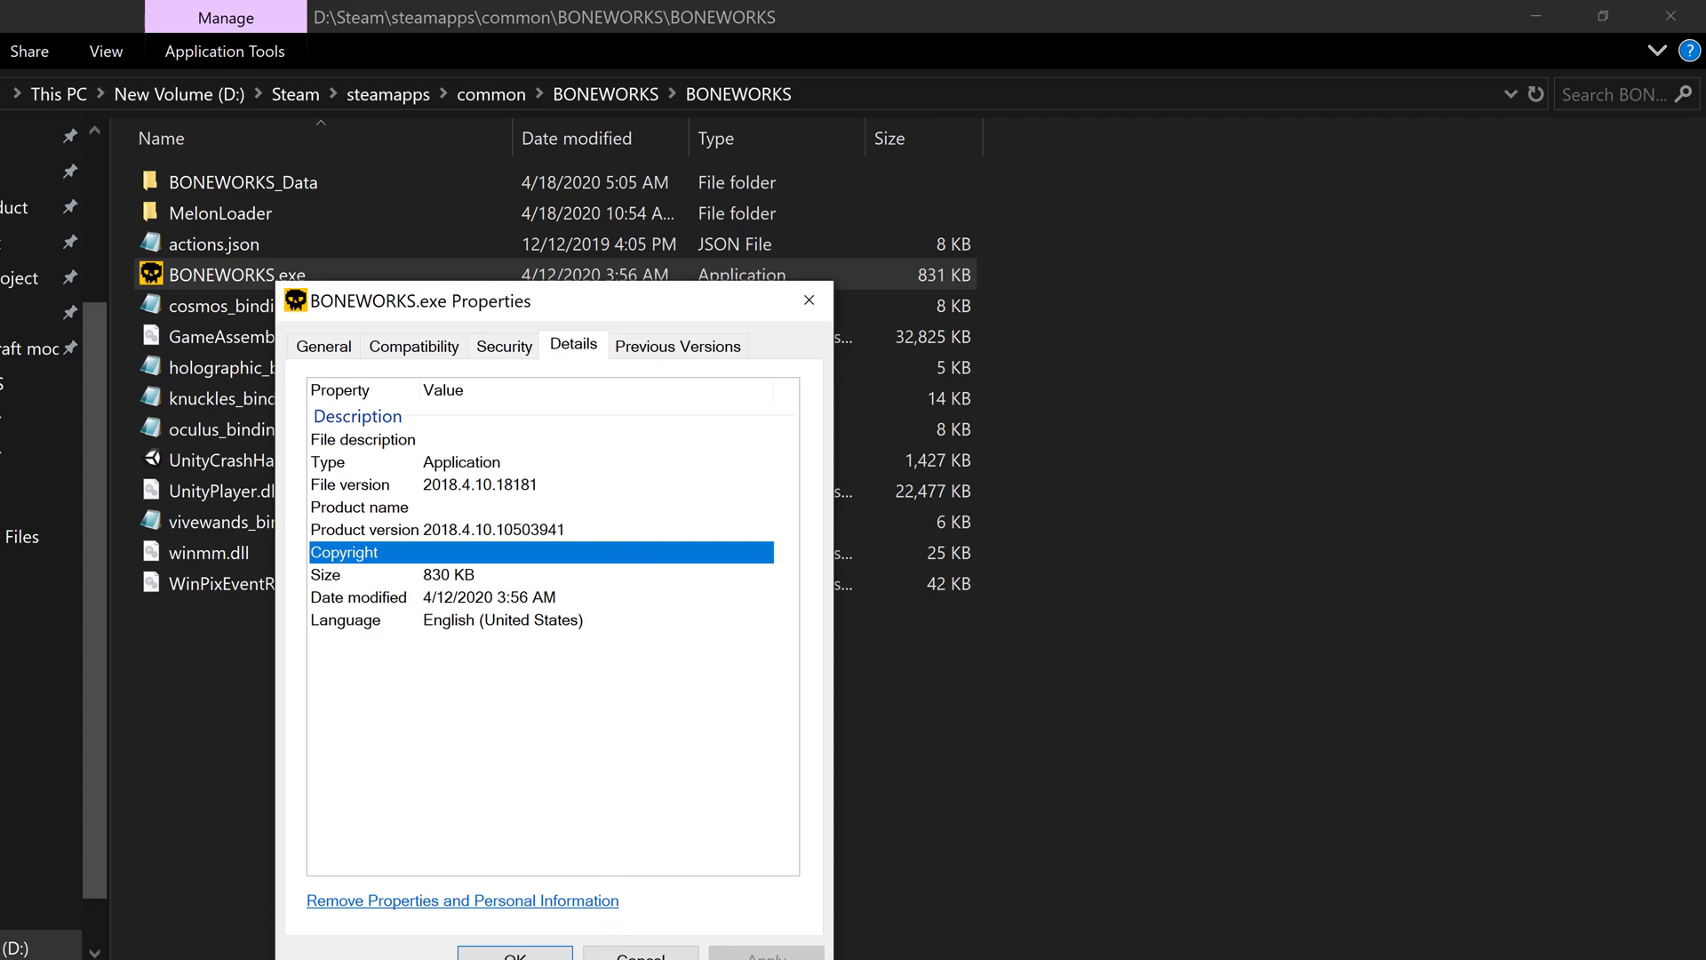
click(515, 952)
click(638, 900)
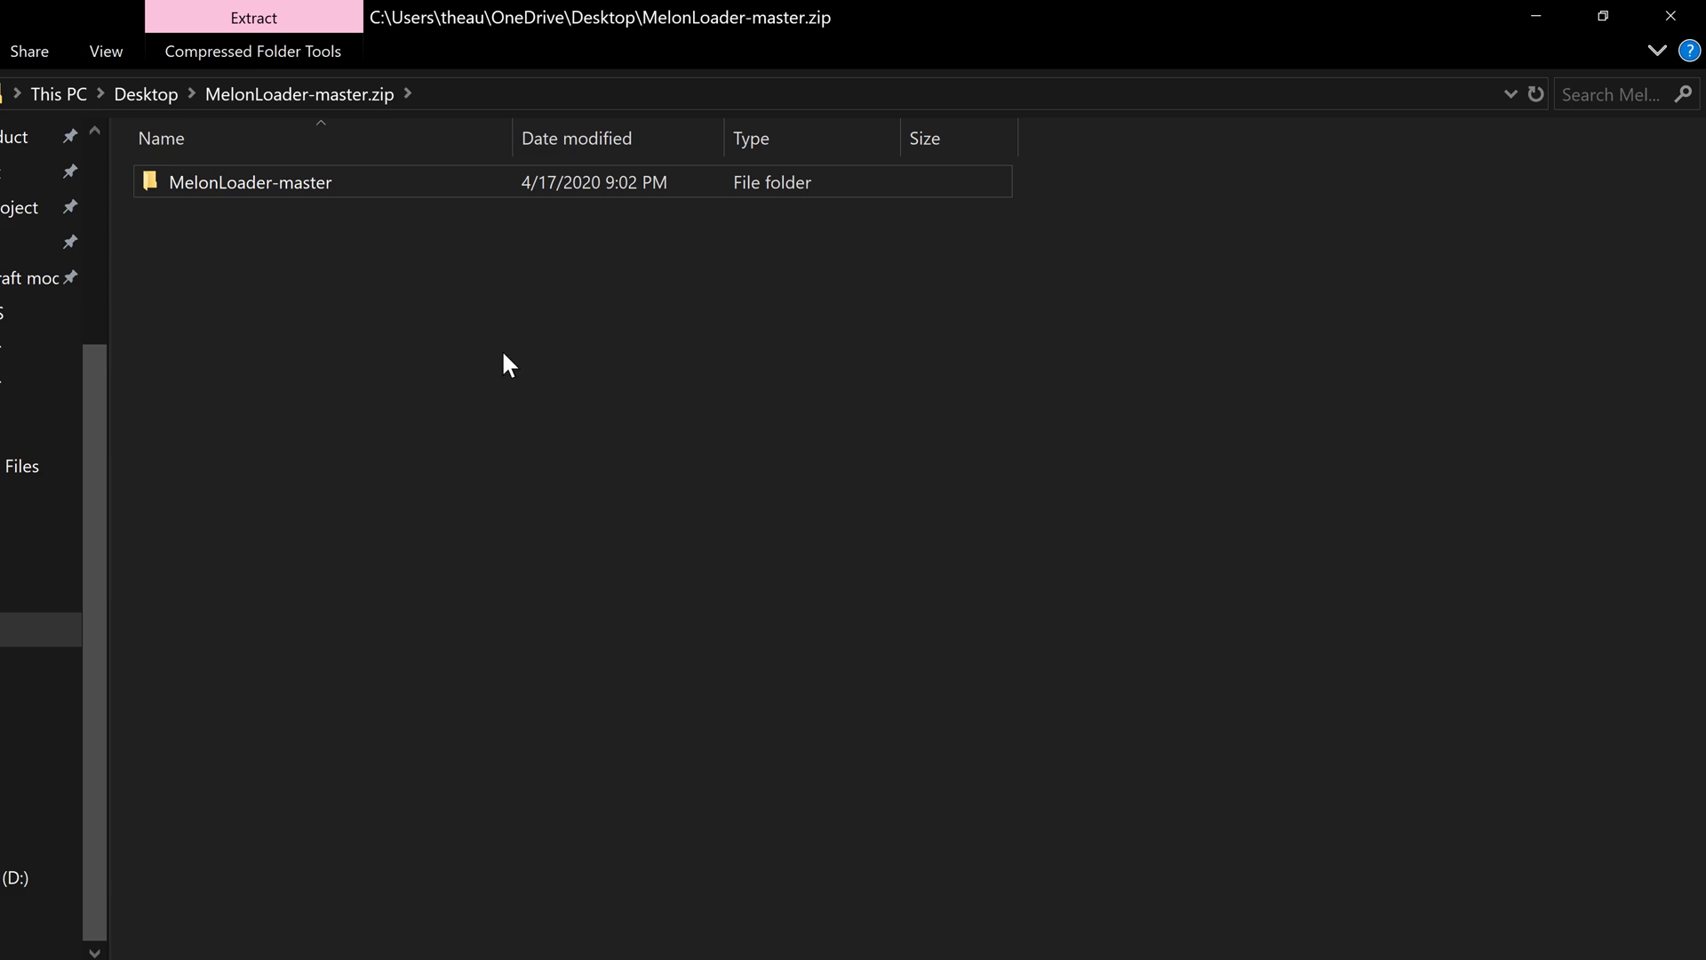
Copy 2018.4.10f1.zip from MelonLoader-master > BaseLibs > Unity Dependencies and return to the BONEWORKS window
double_click(233, 180)
double_click(233, 173)
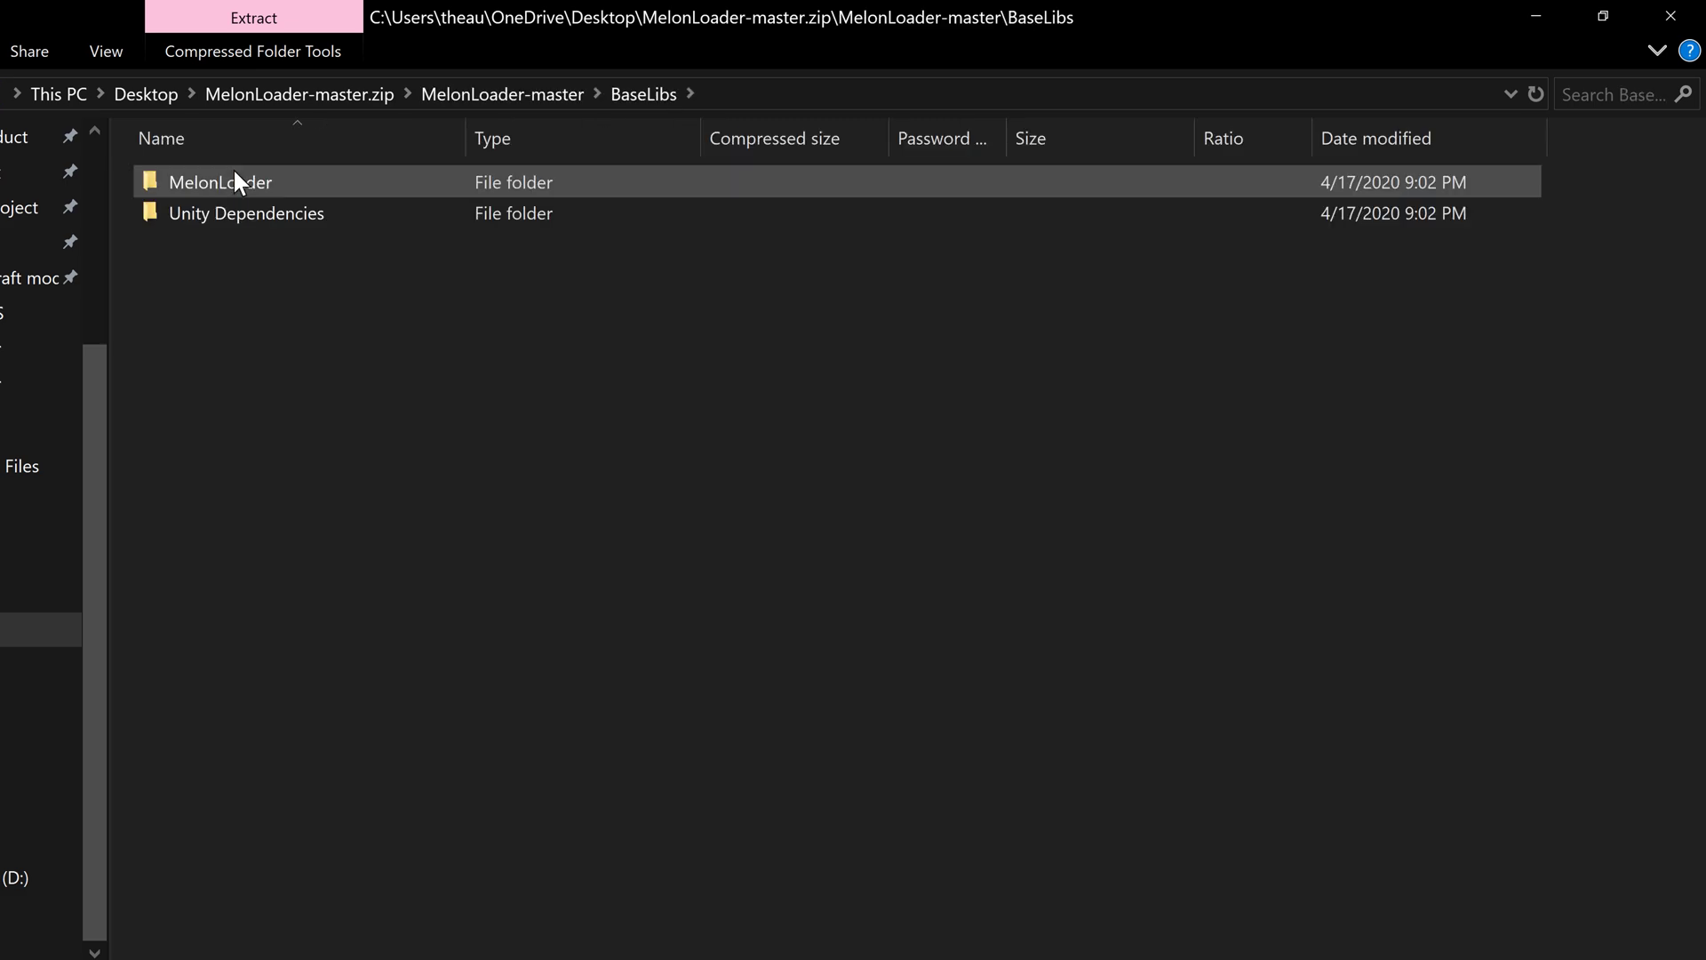
double_click(230, 202)
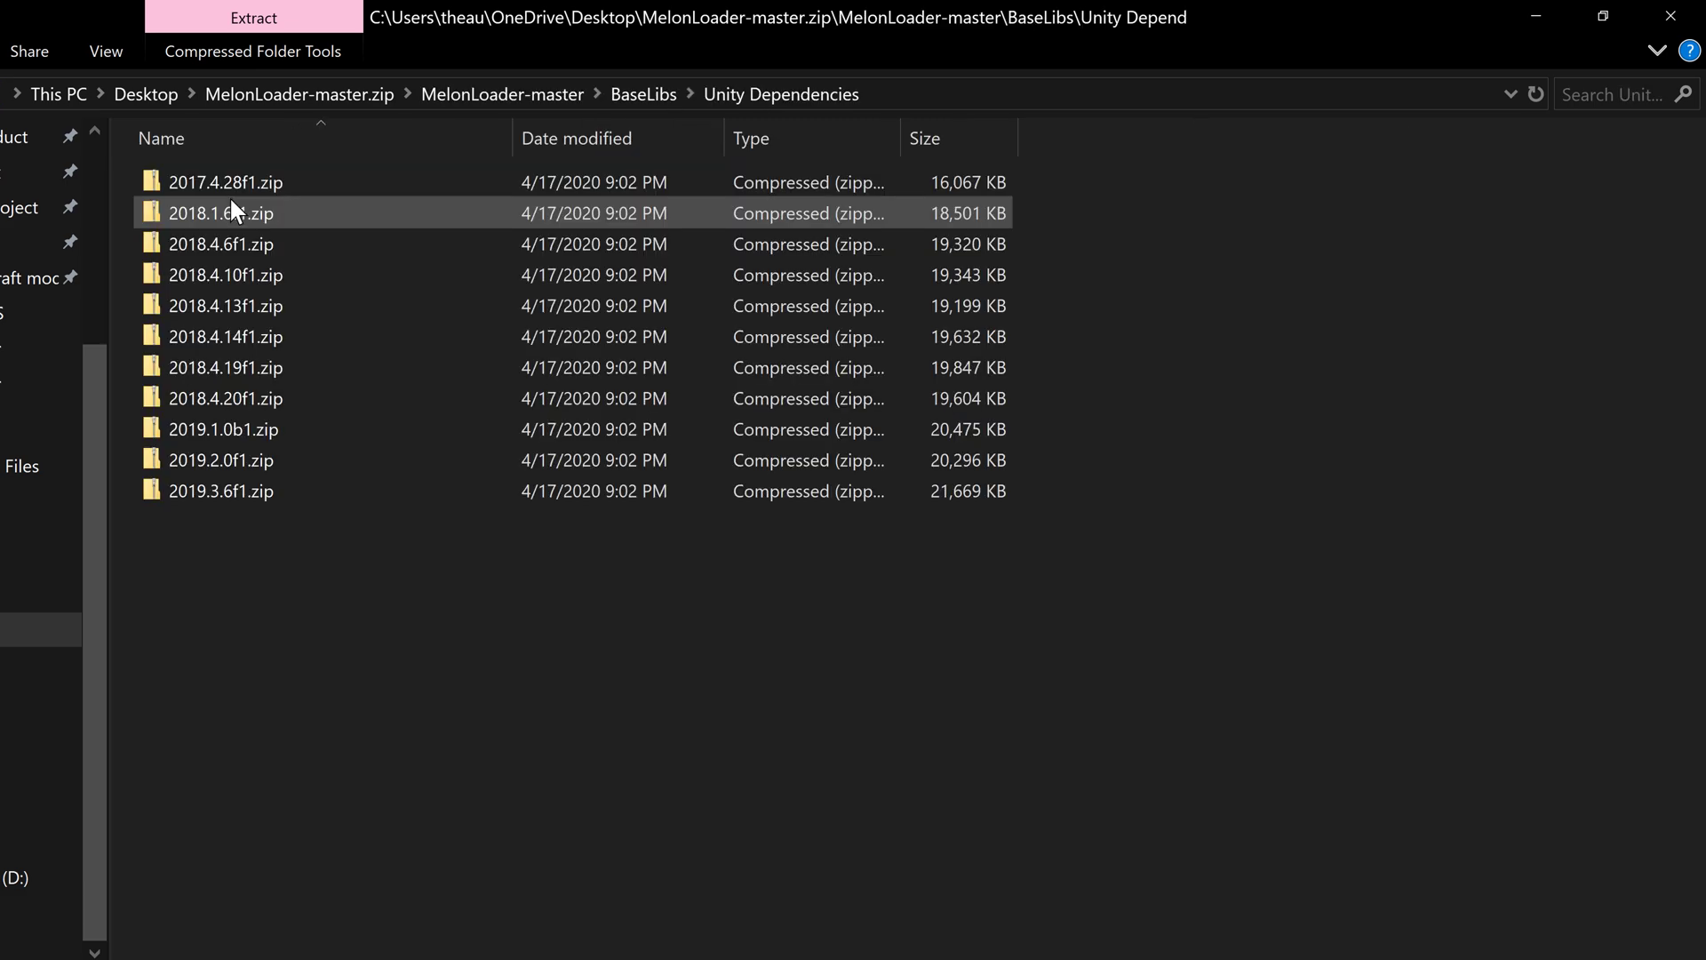
right_click(233, 269)
click(289, 364)
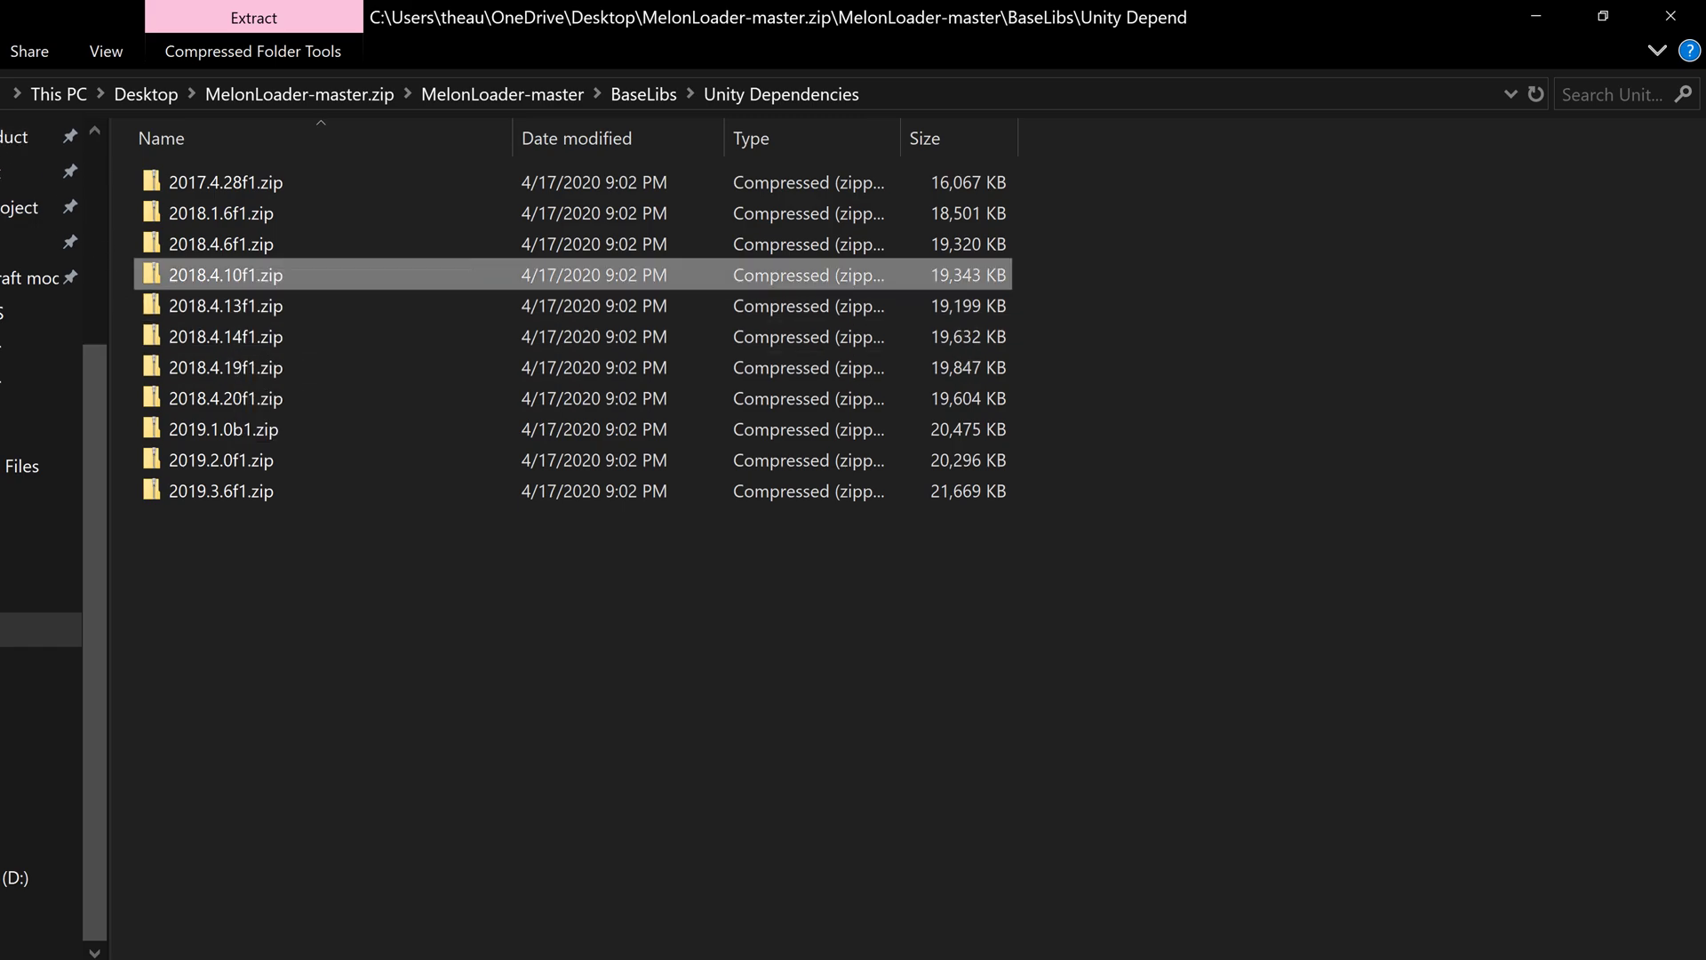
click(1000, 959)
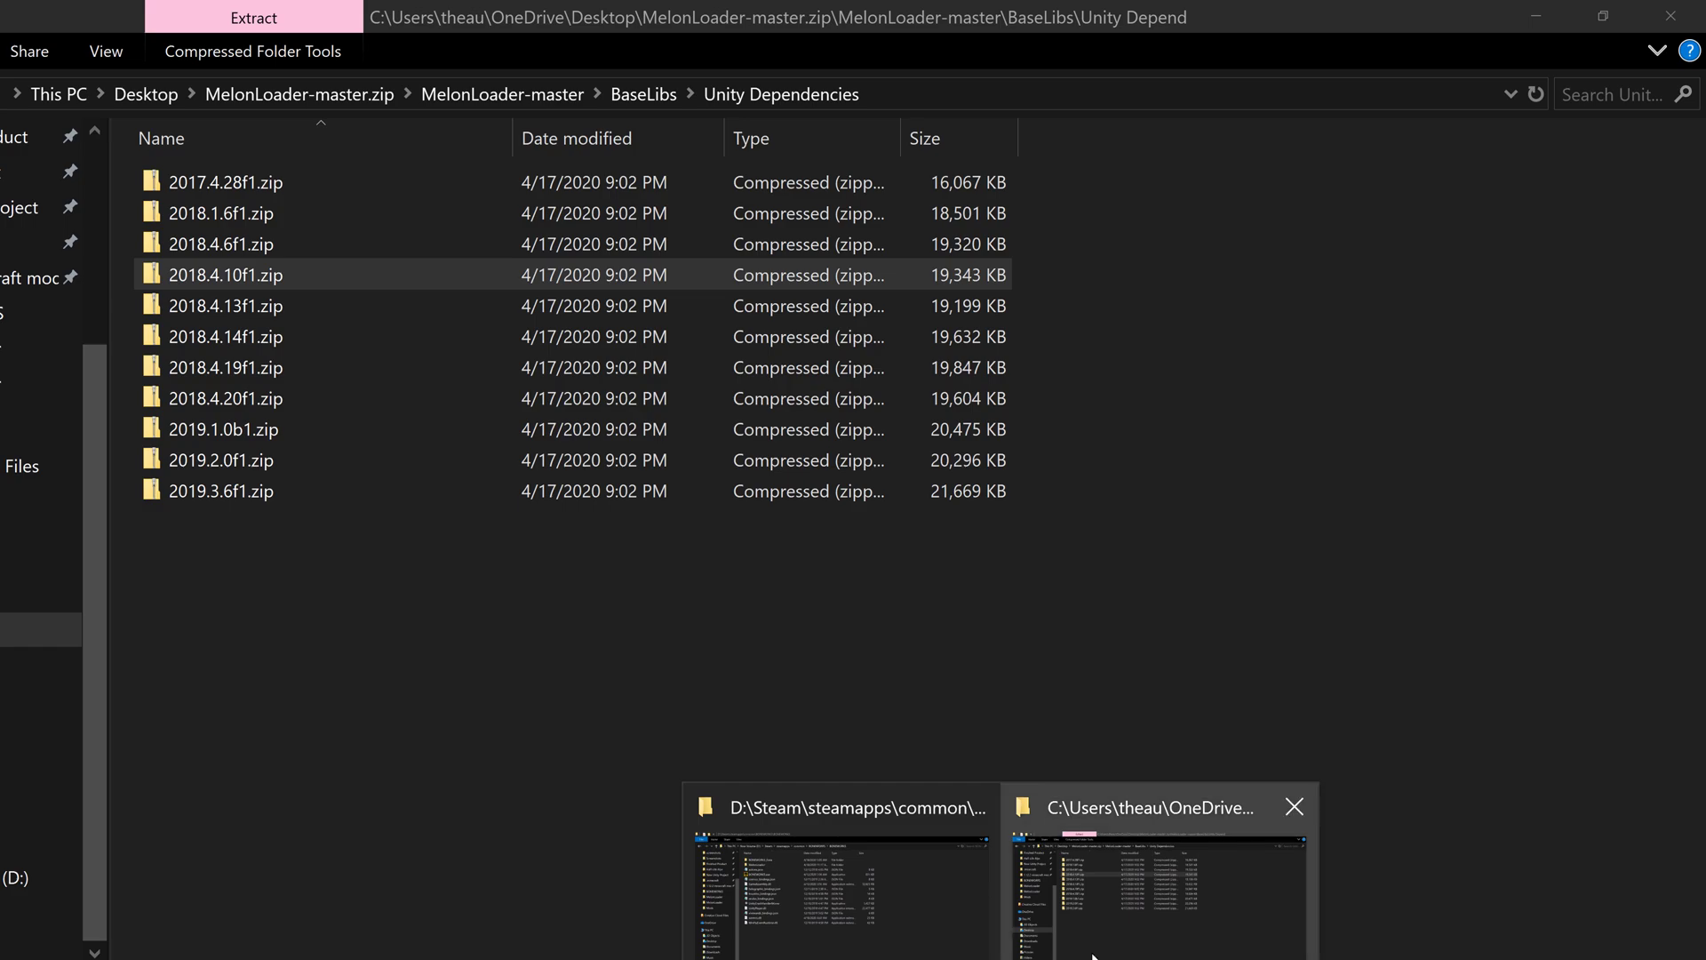
click(952, 948)
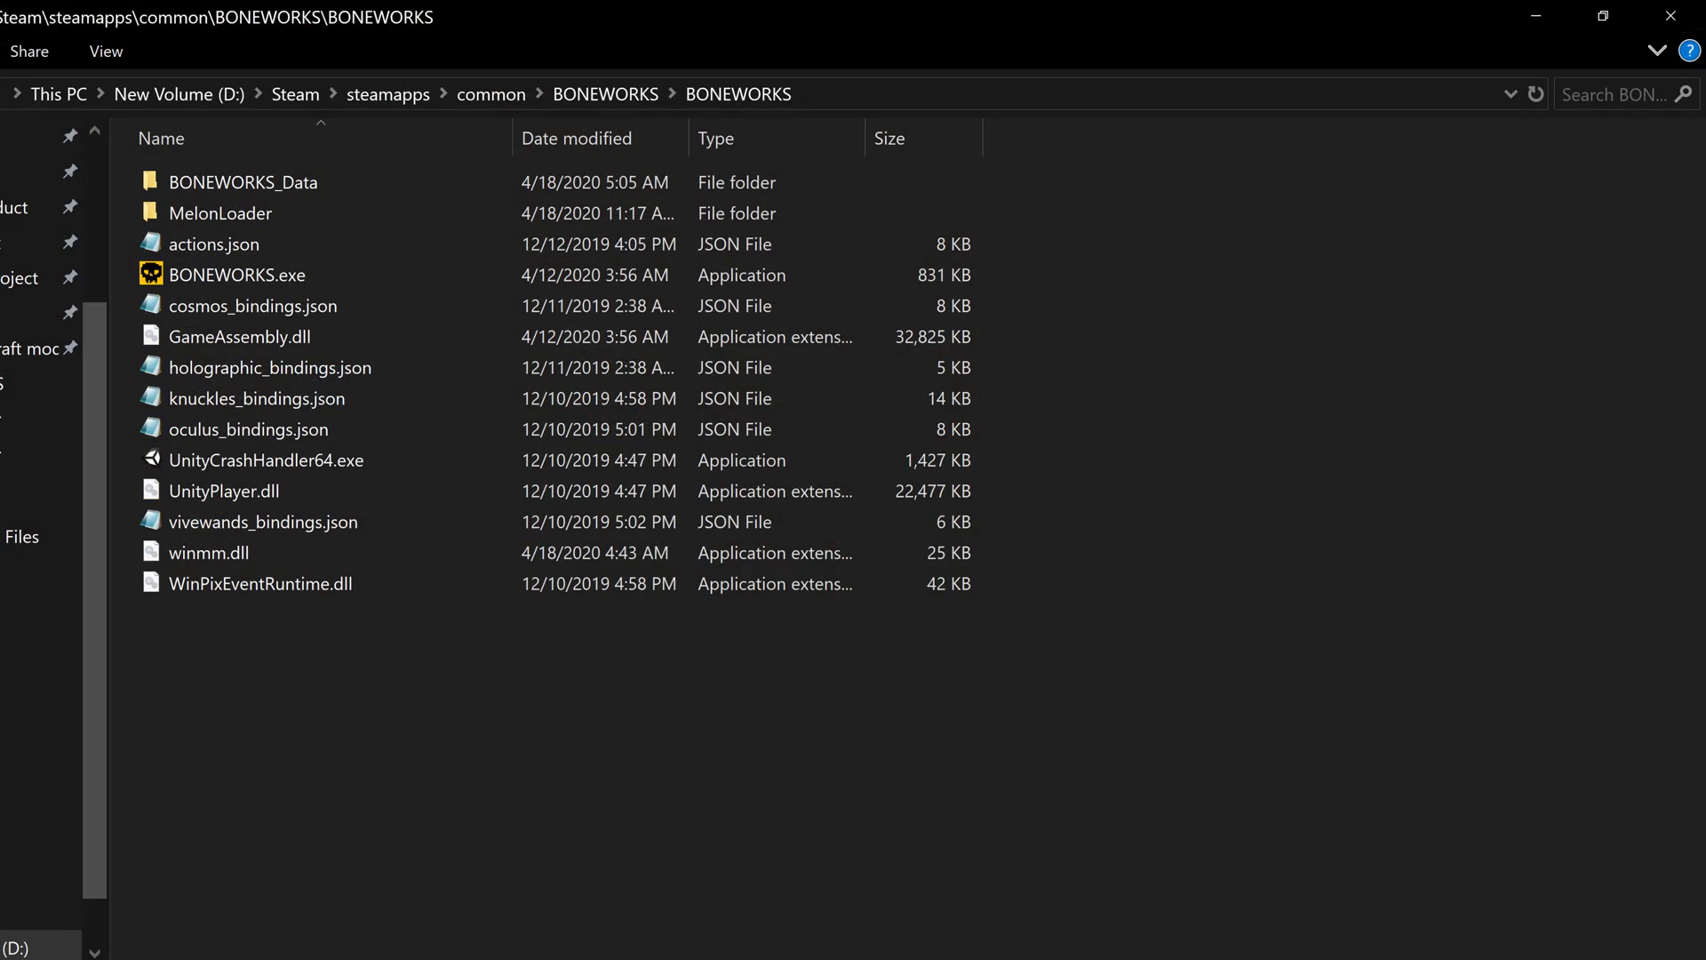
Paste 2018.4.10f1.zip into the game's MelonLoader folder, extract it to 2018.4.10f1, and delete the zip
double_click(245, 212)
right_click(247, 360)
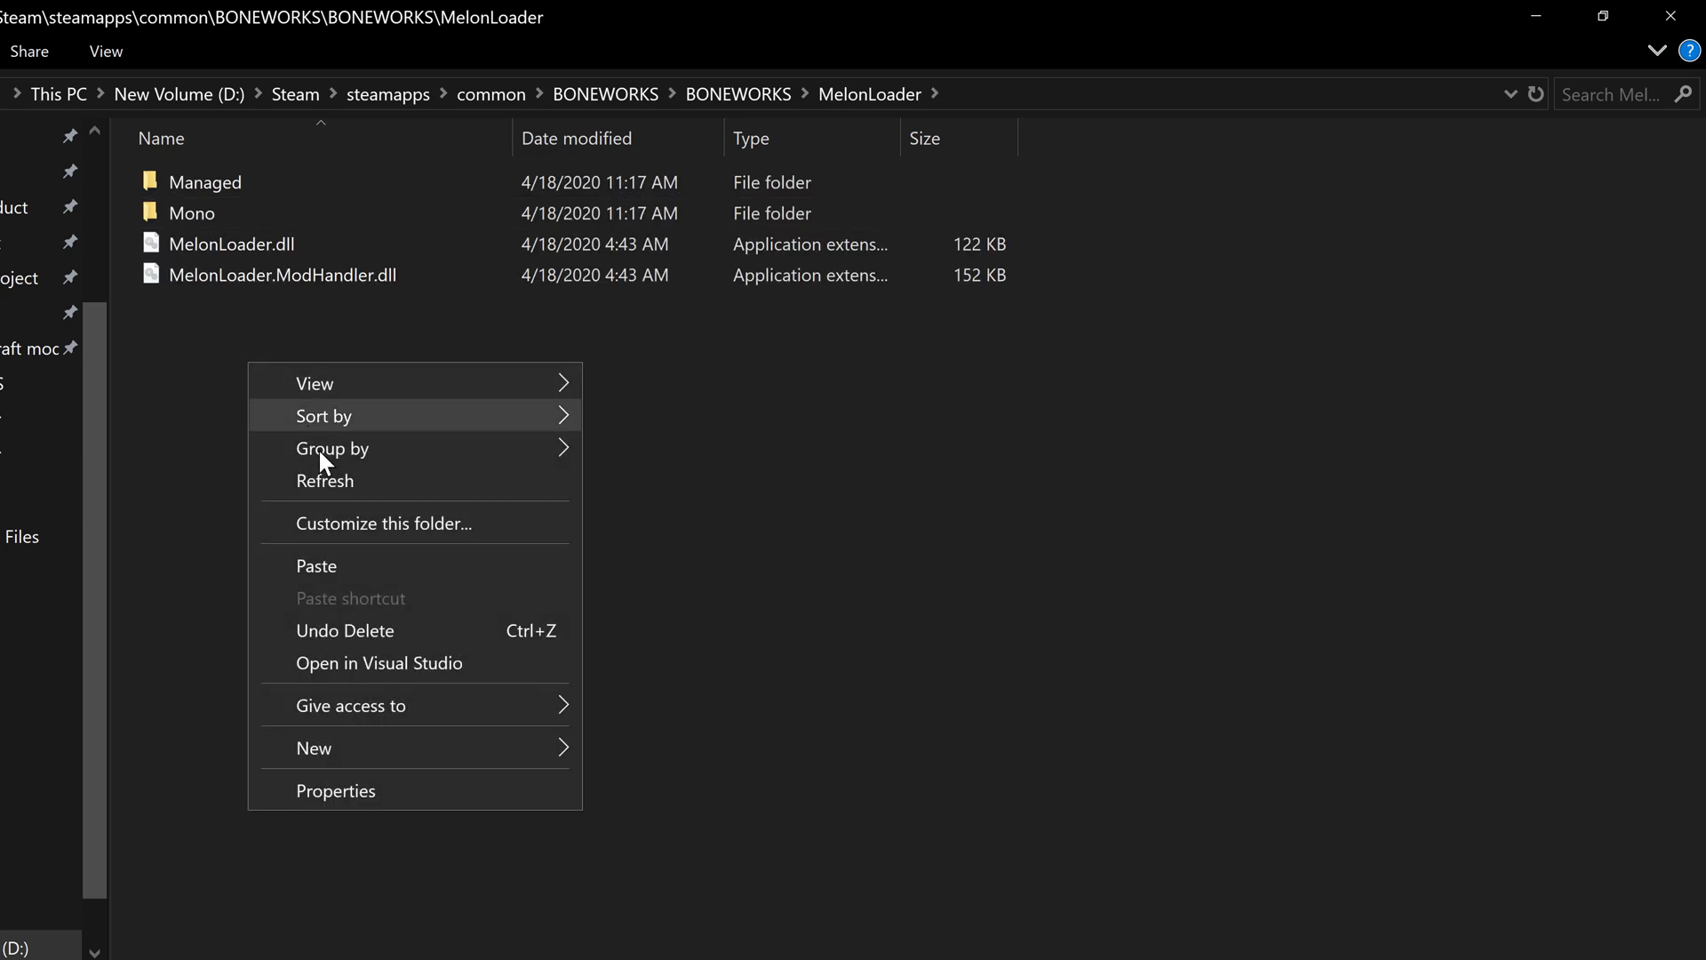
click(336, 574)
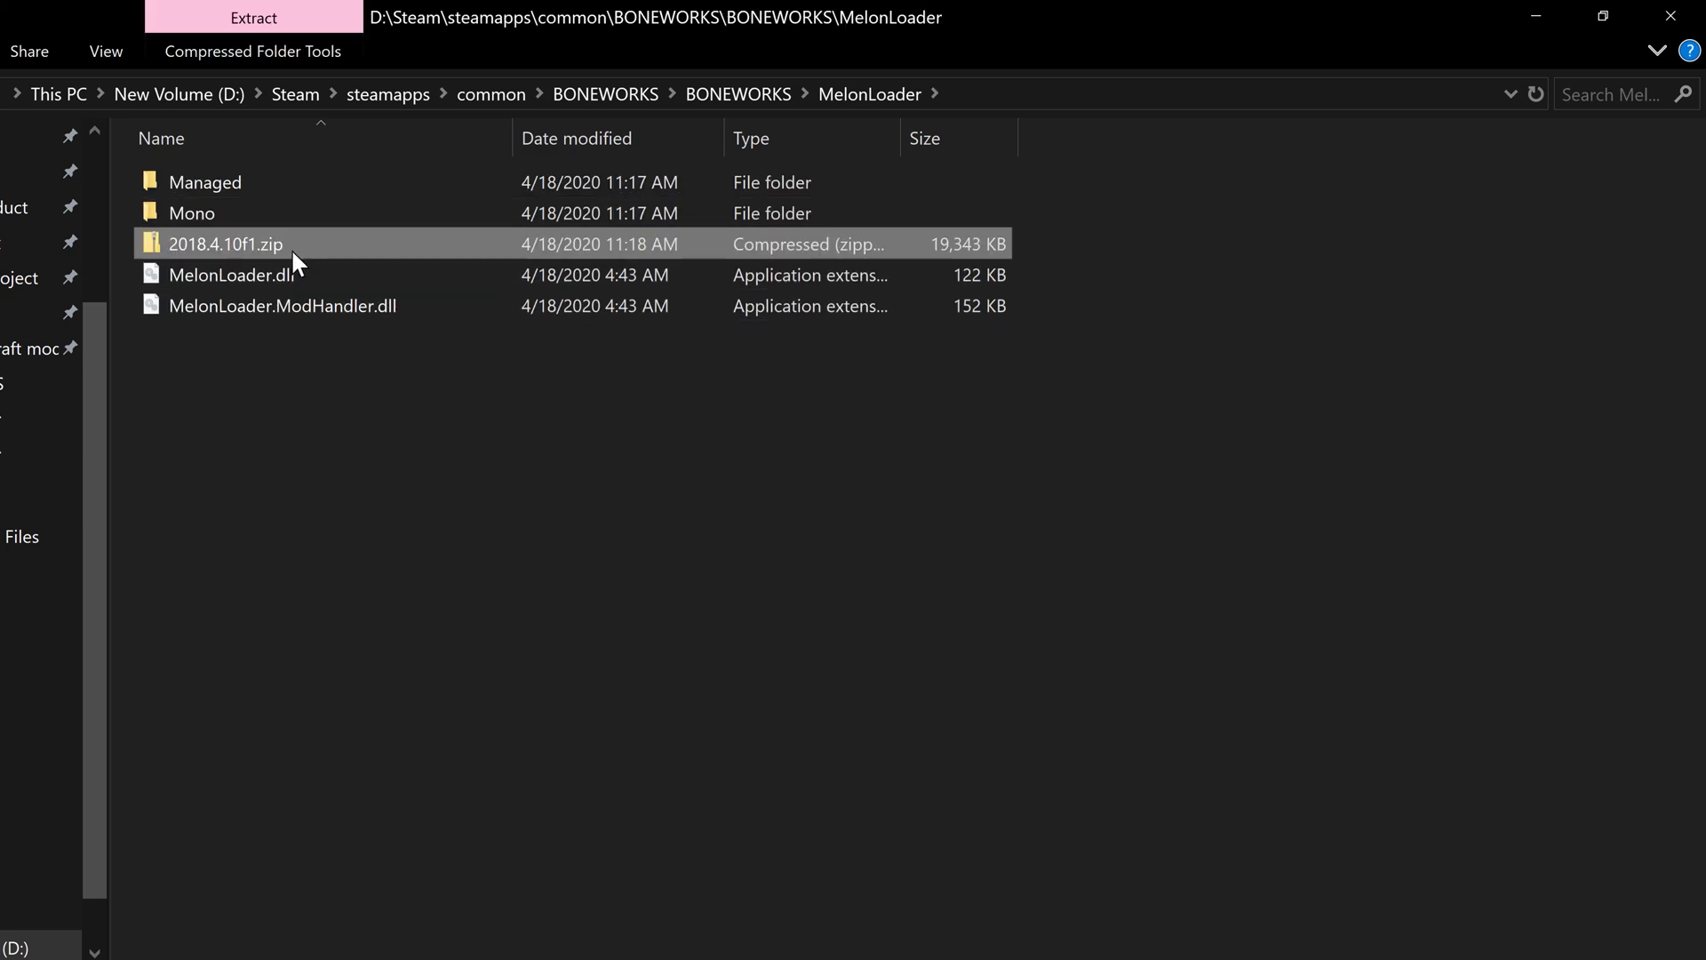
right_click(291, 248)
click(371, 348)
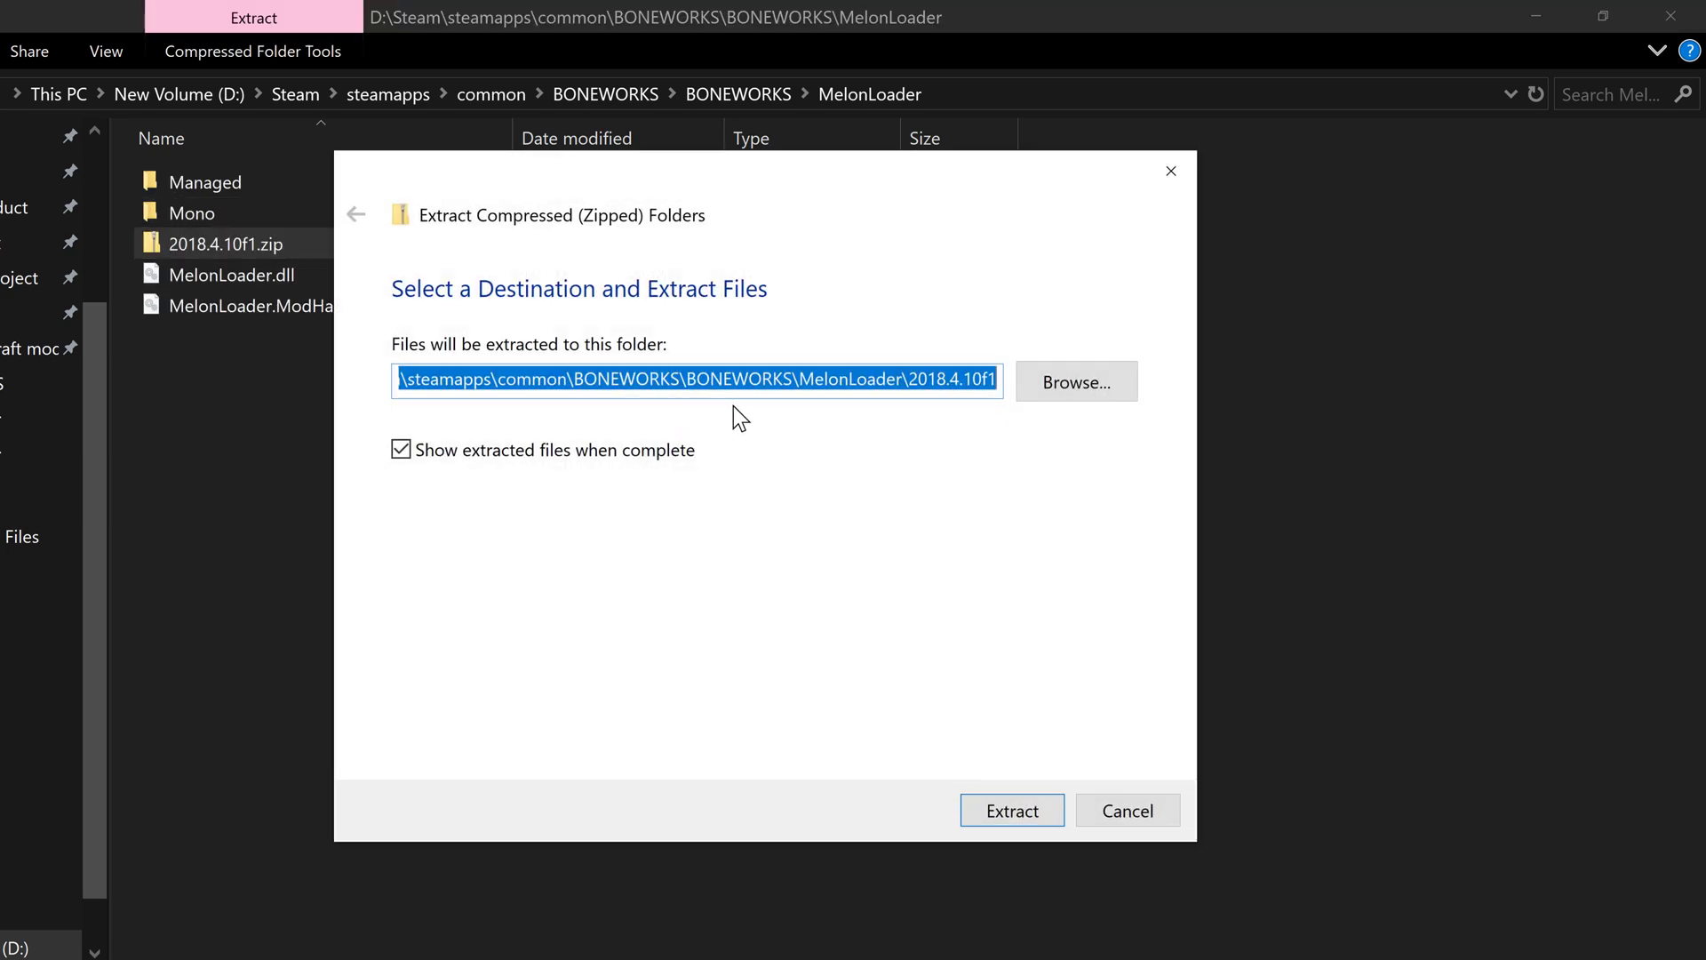
click(1036, 819)
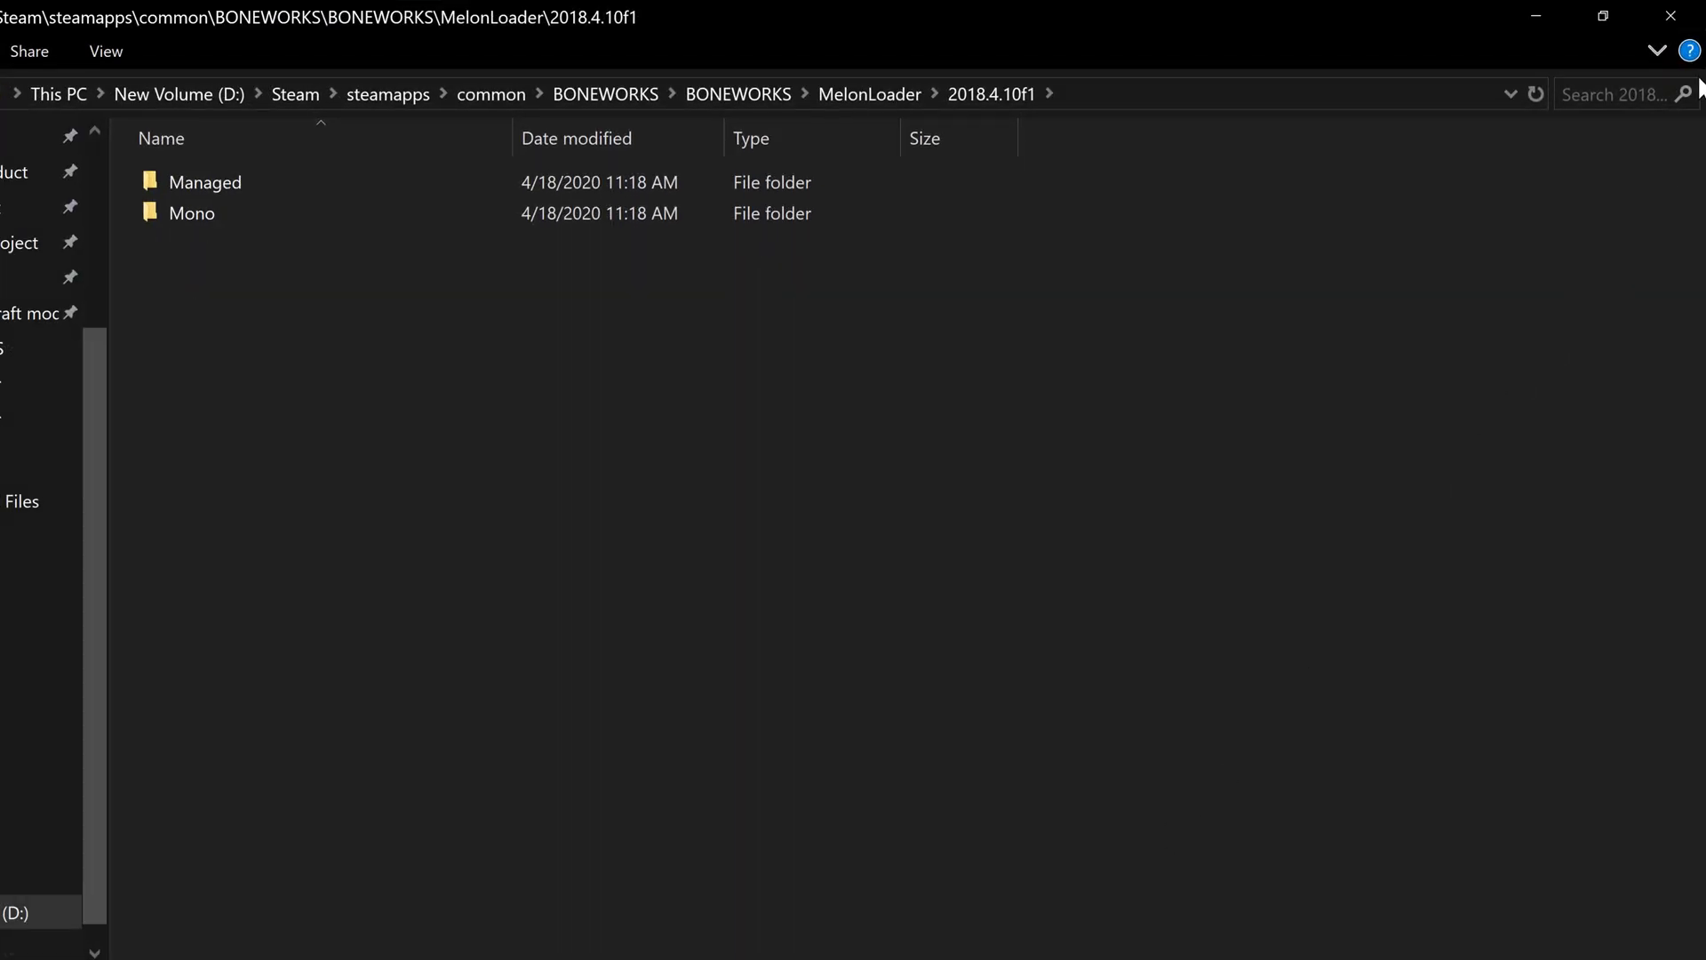
click(1668, 16)
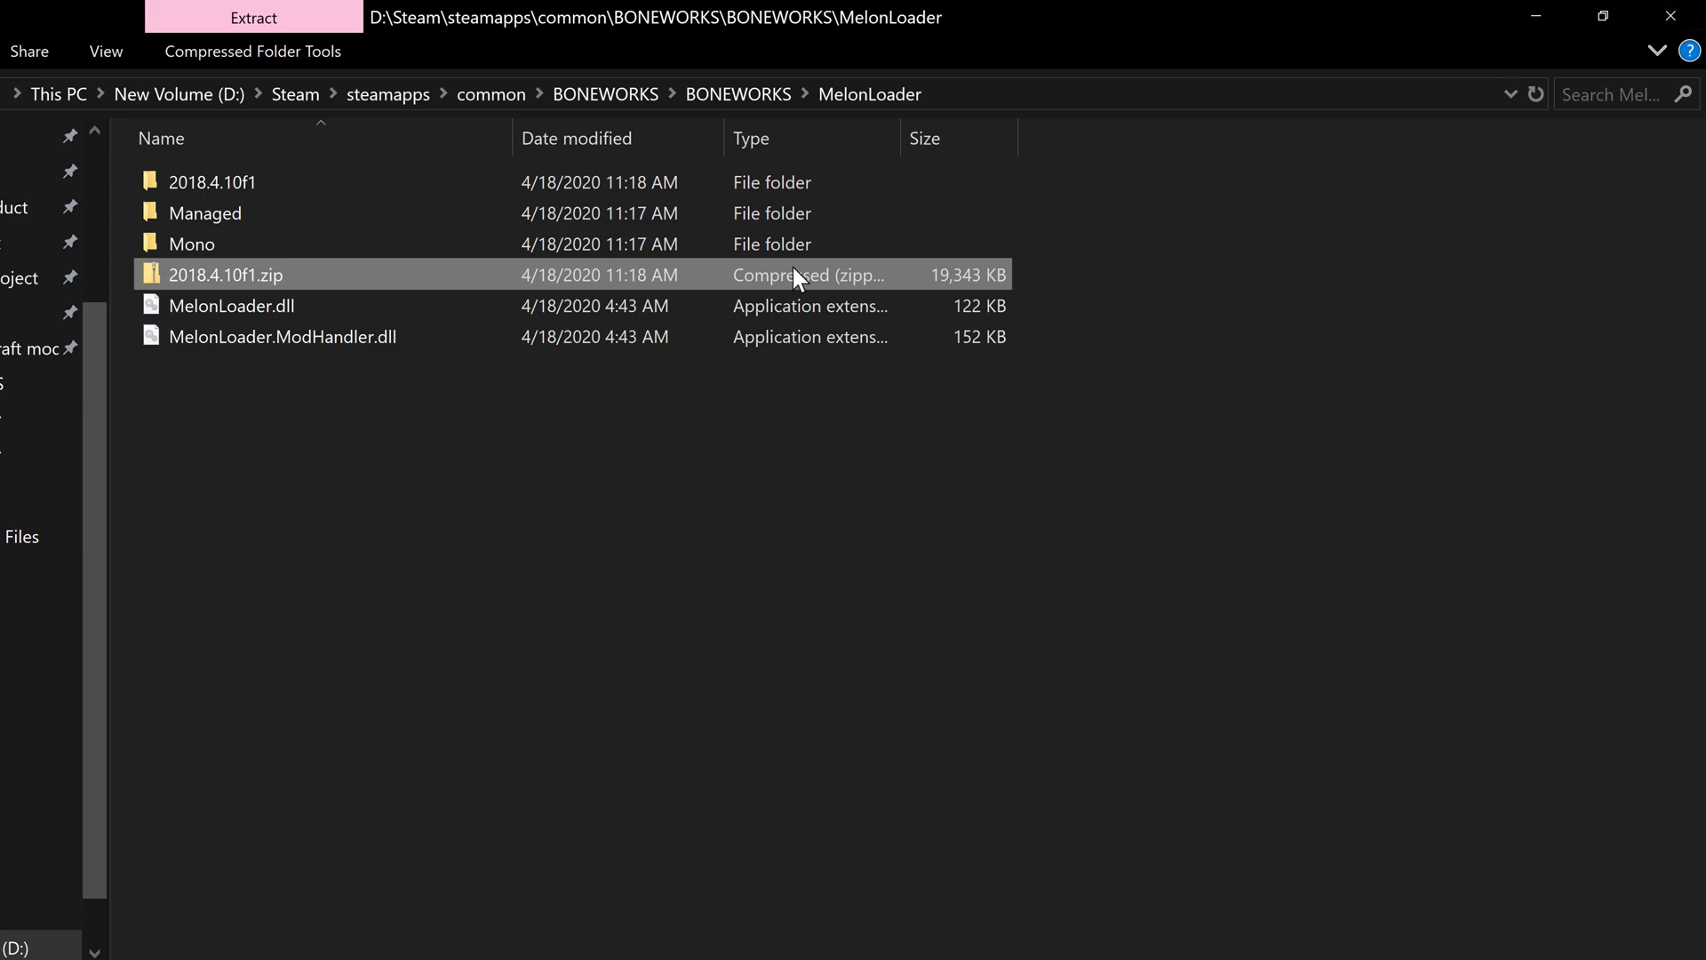
right_click(243, 271)
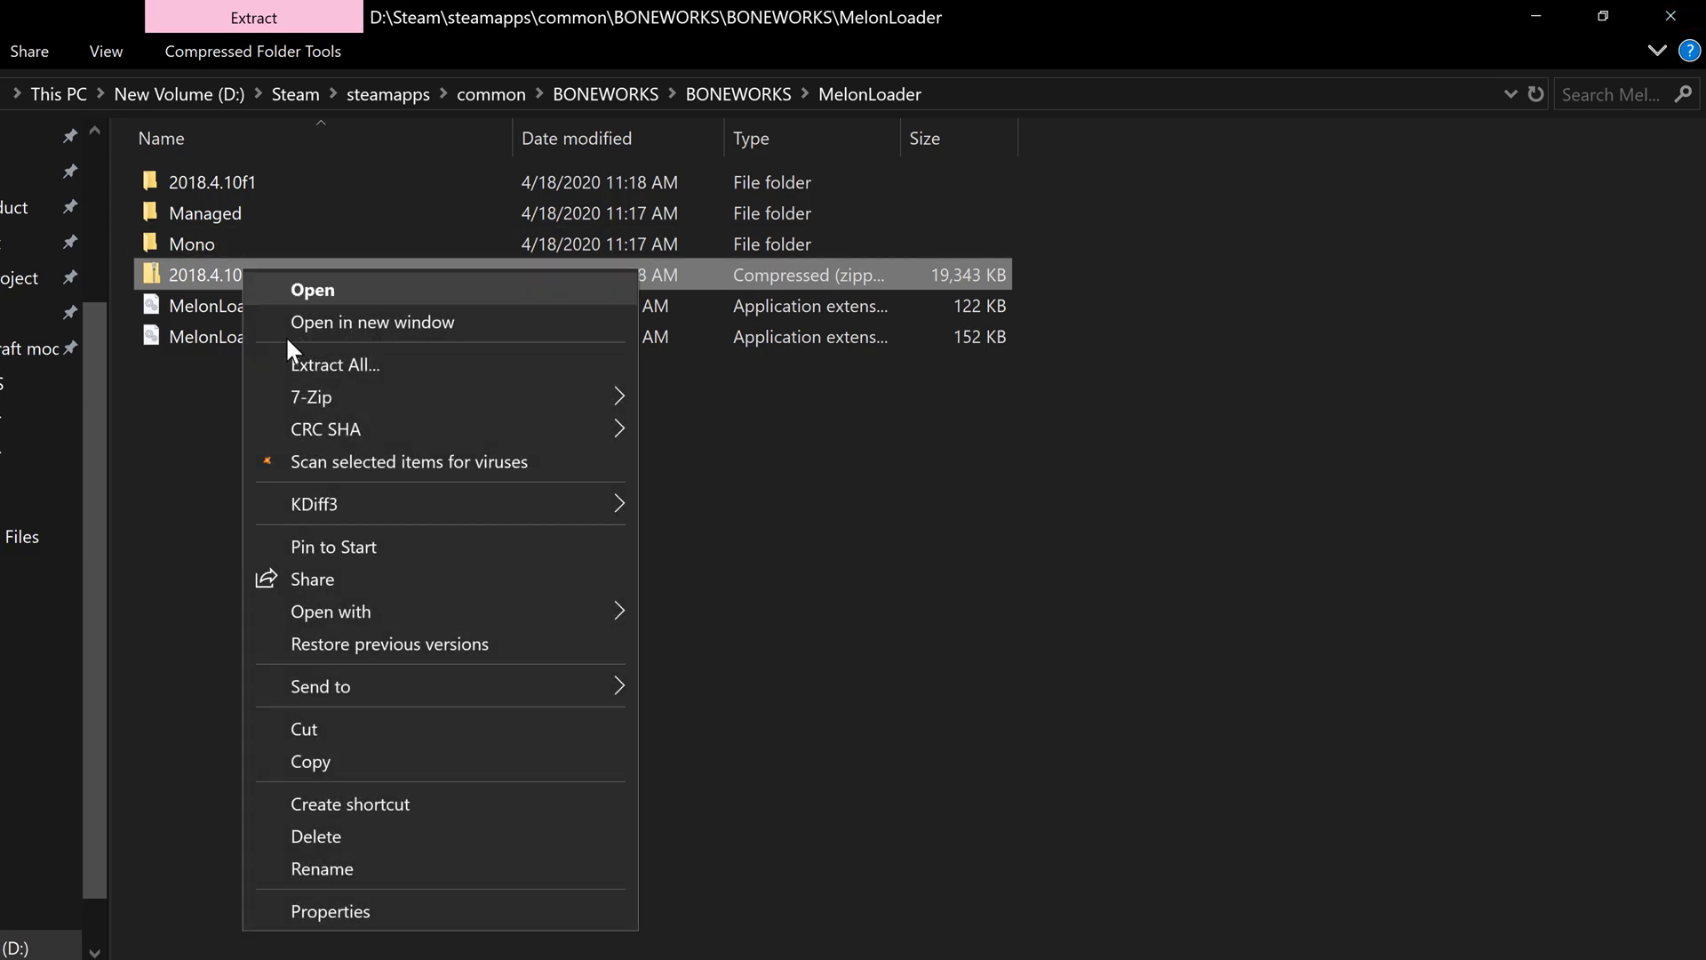
click(354, 834)
Copy Managed and Mono from 2018.4.10f1 into MelonLoader, replacing its copies, then return to BONEWORKS
double_click(268, 188)
drag(270, 304, 267, 170)
right_click(252, 179)
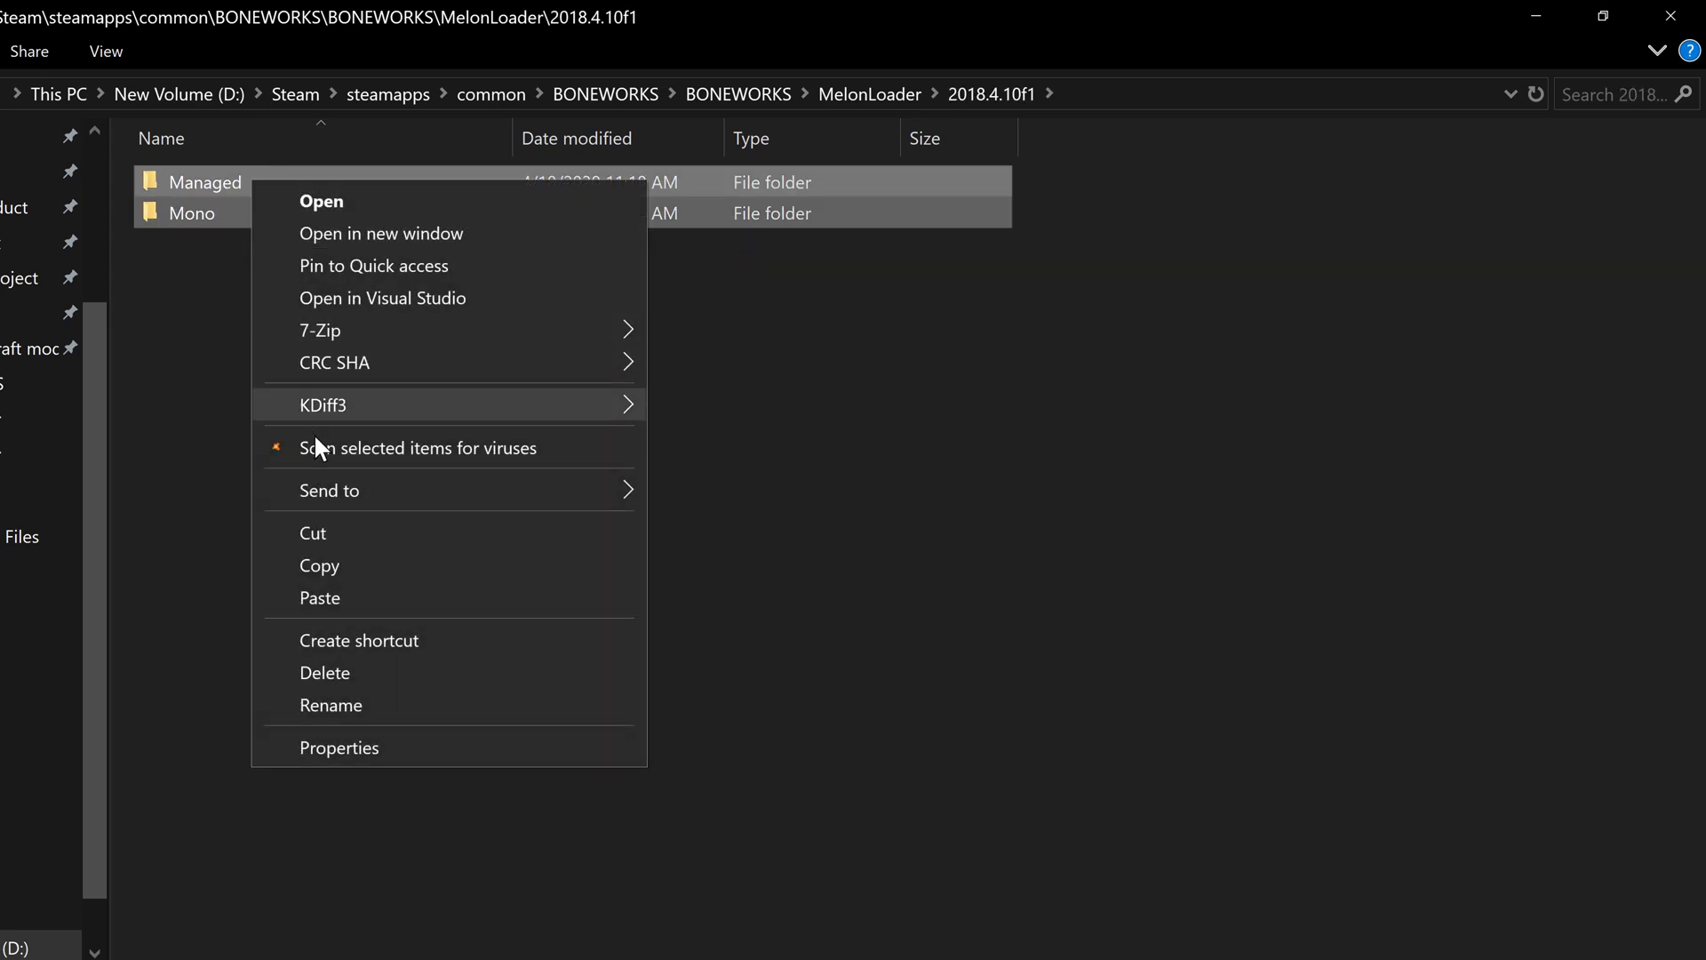
click(341, 566)
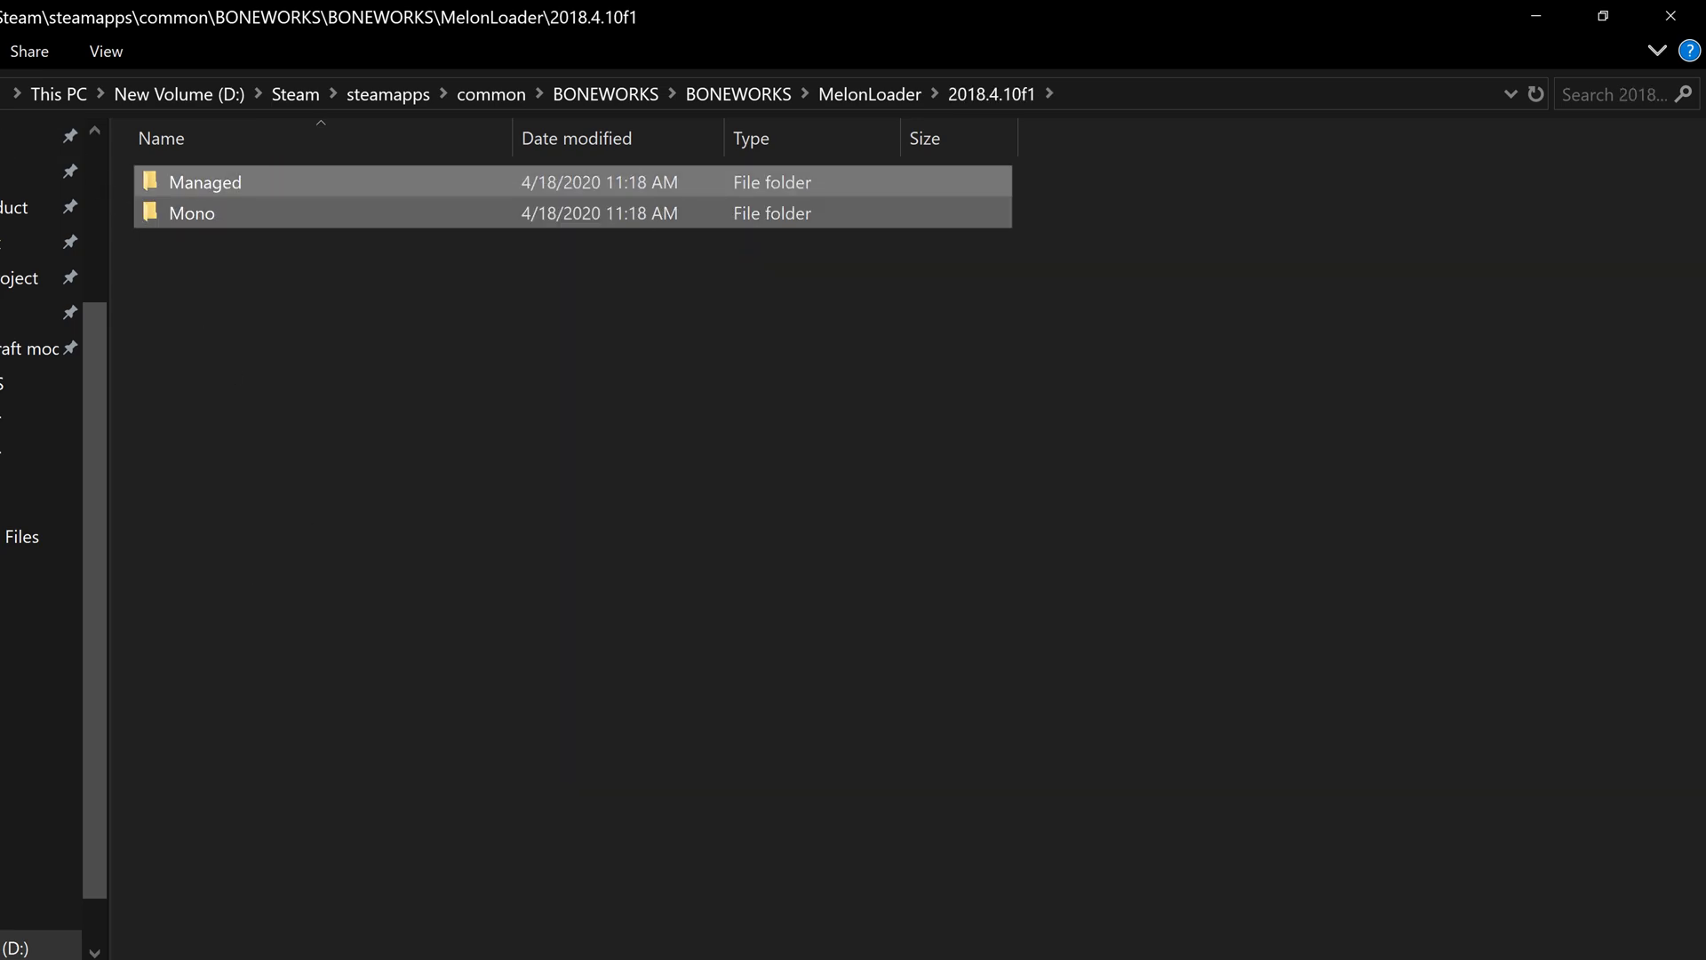
key(alt+Up)
right_click(275, 536)
click(395, 754)
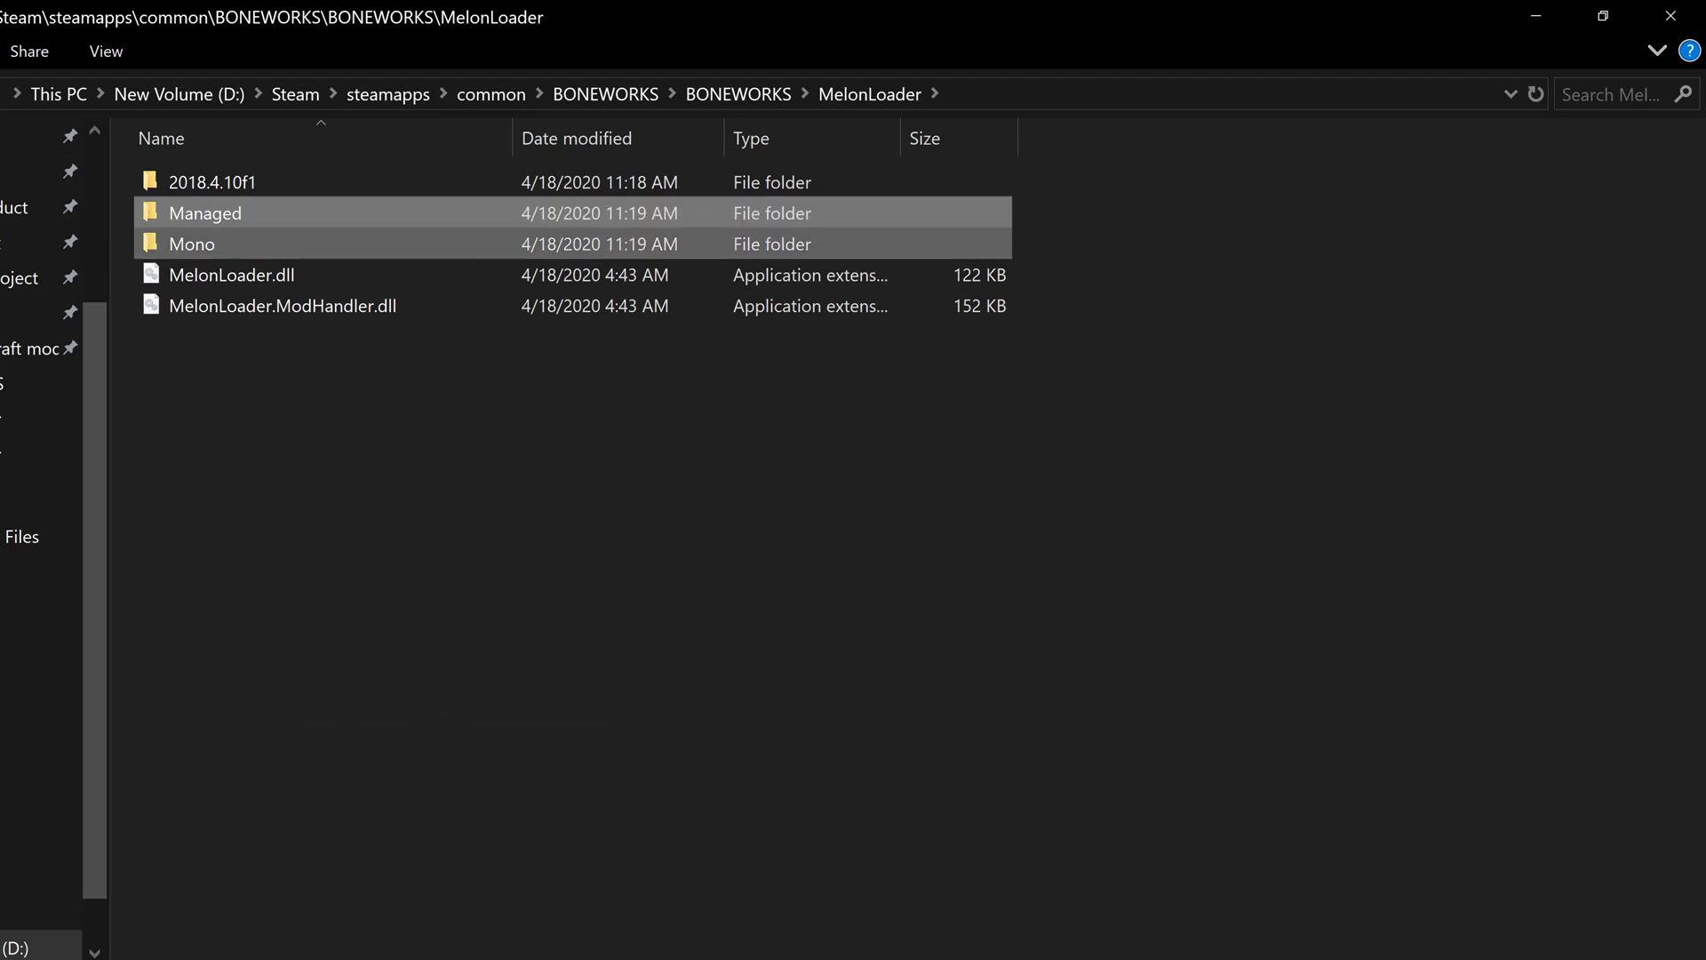
key(alt+Up)
right_click(435, 734)
Create a new folder in the BONEWORKS game folder and name it Mods
mouse_move(568, 658)
click(814, 672)
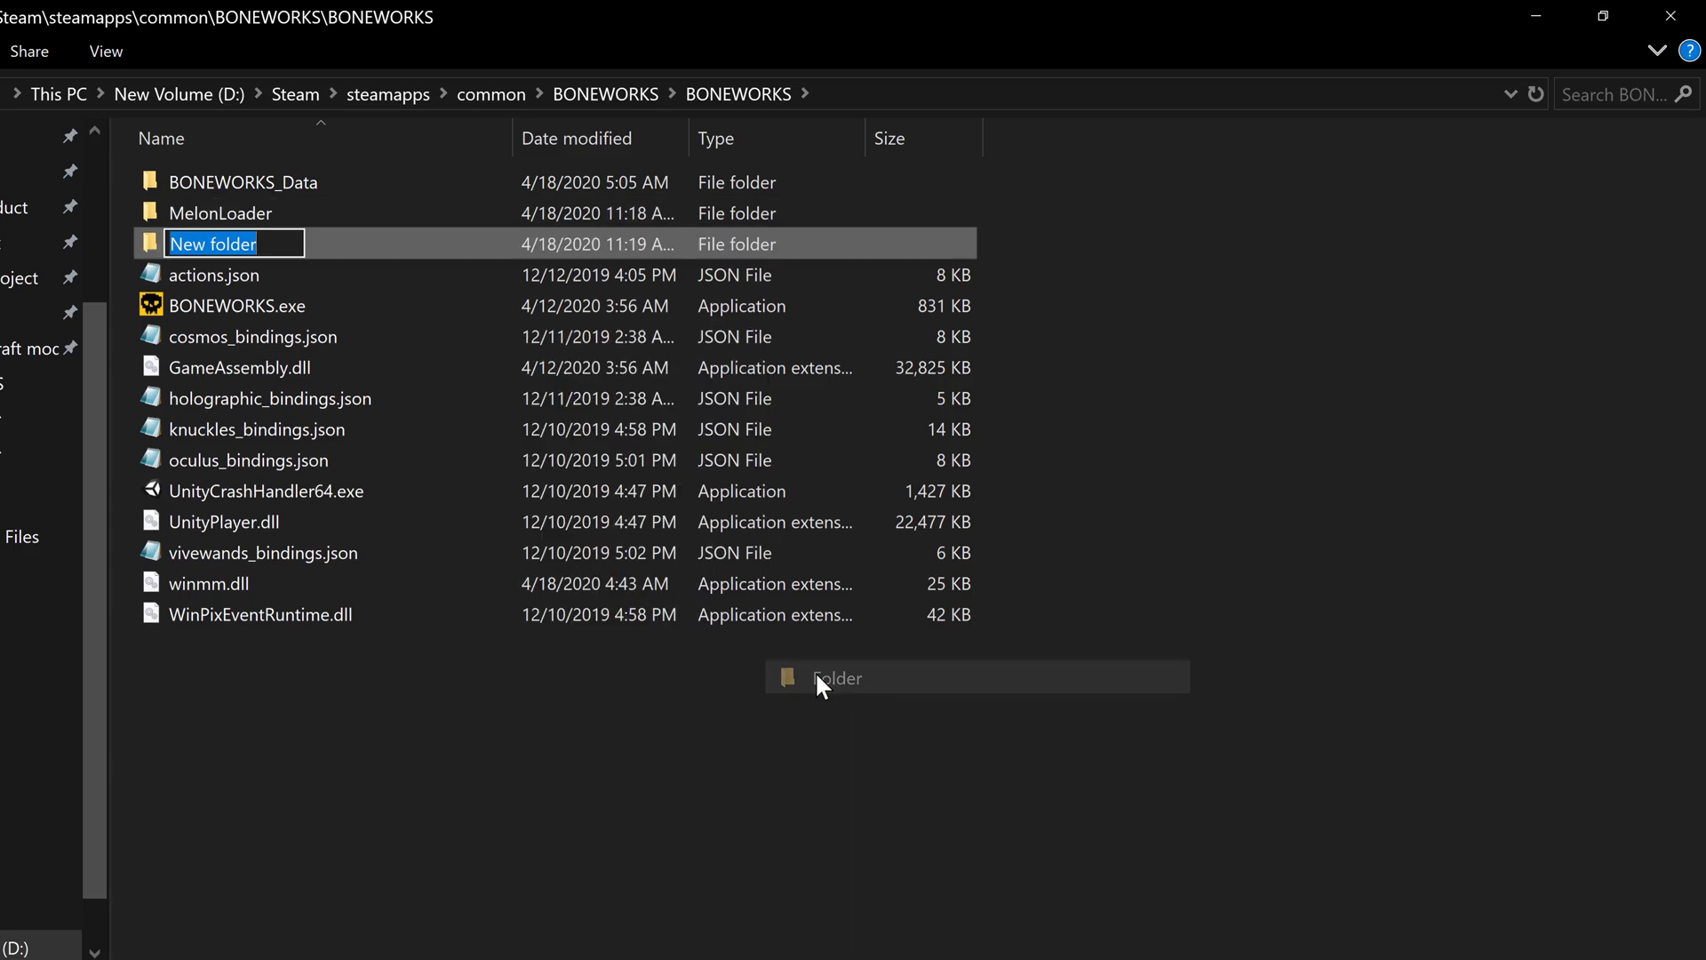
text(Mods)
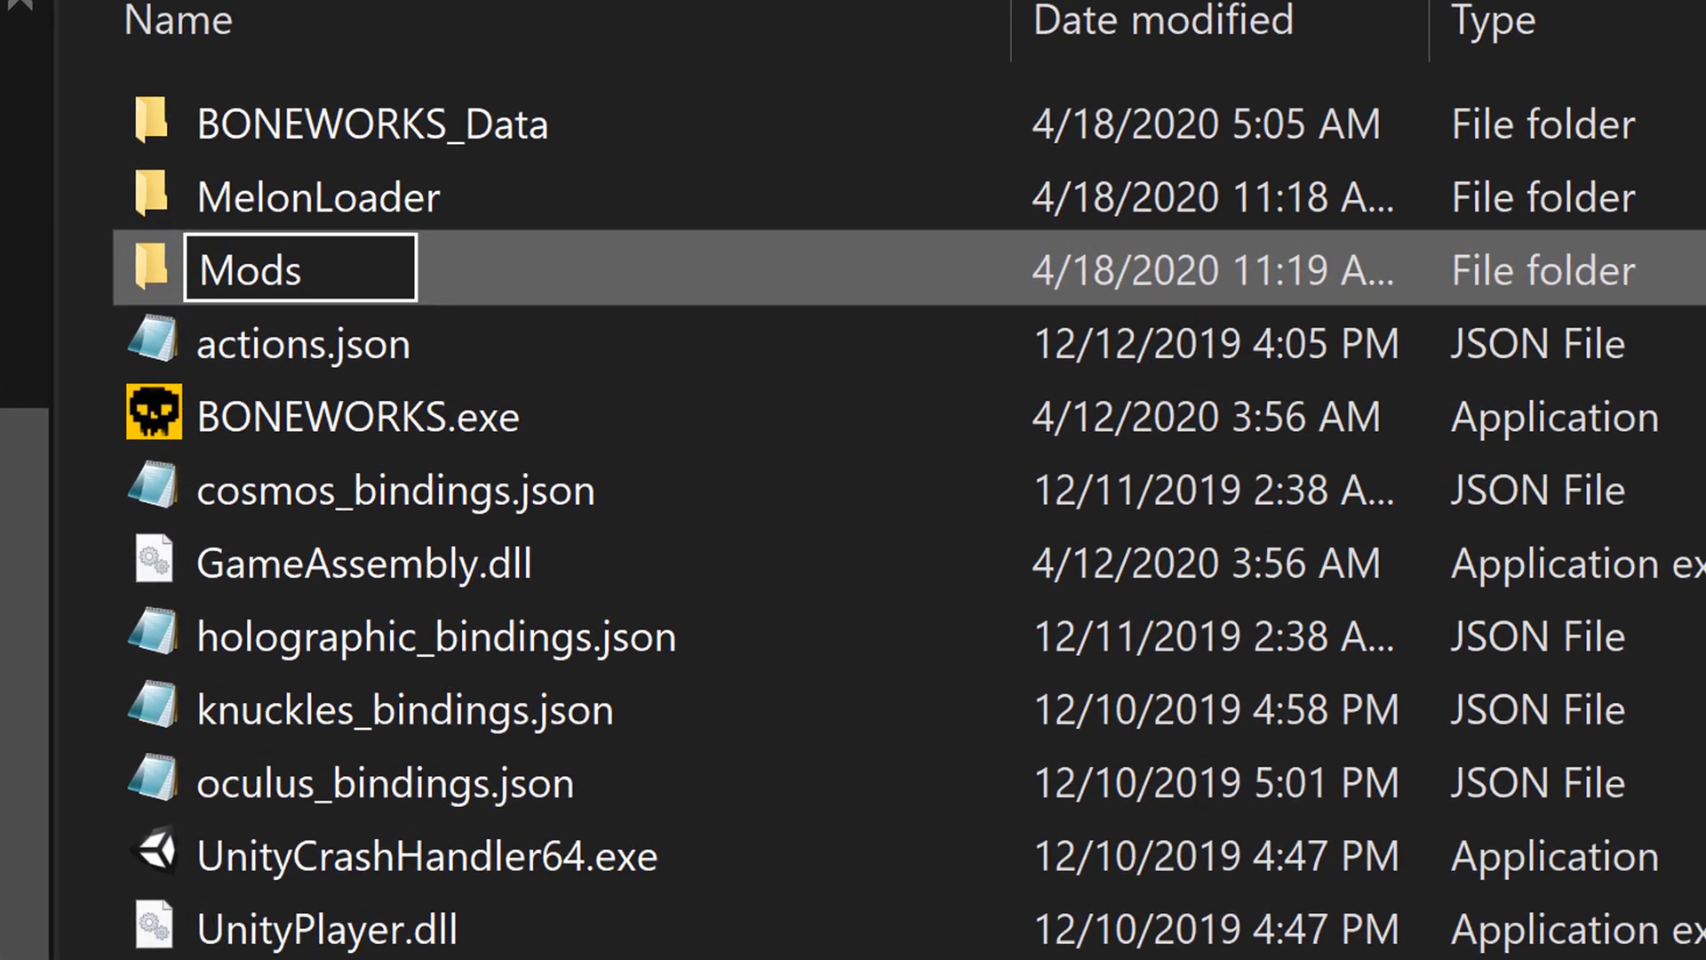
key(Return)
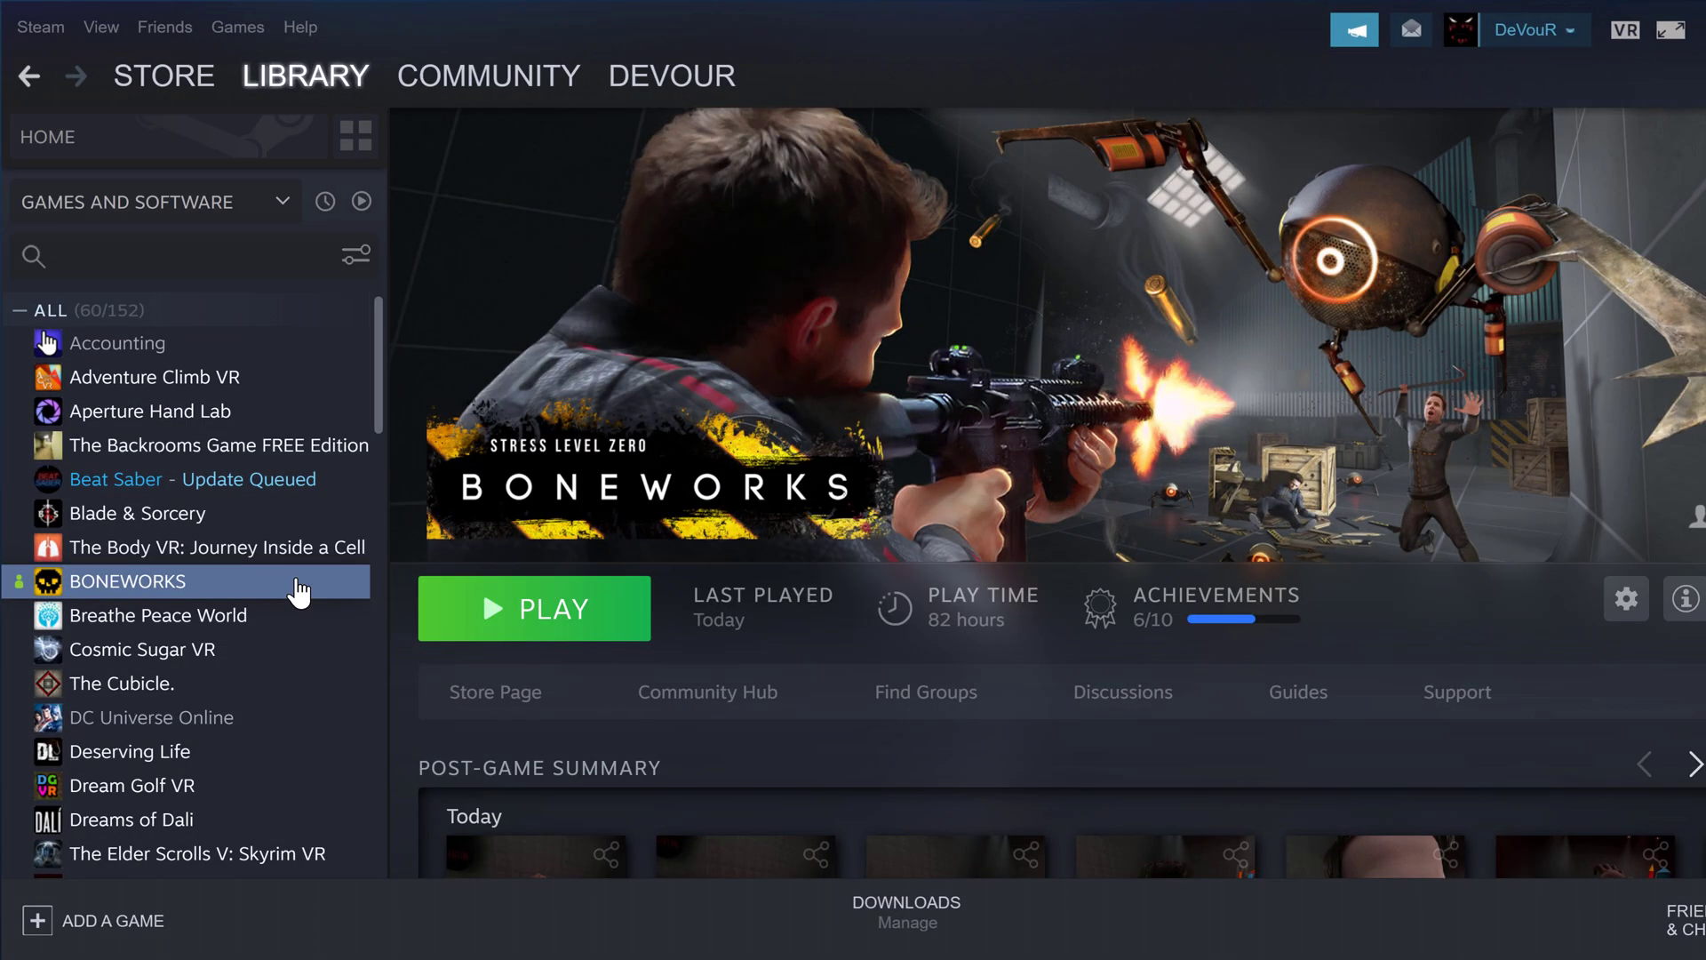
Bring up Set Launch Options in the BONEWORKS Steam properties
right_click(298, 586)
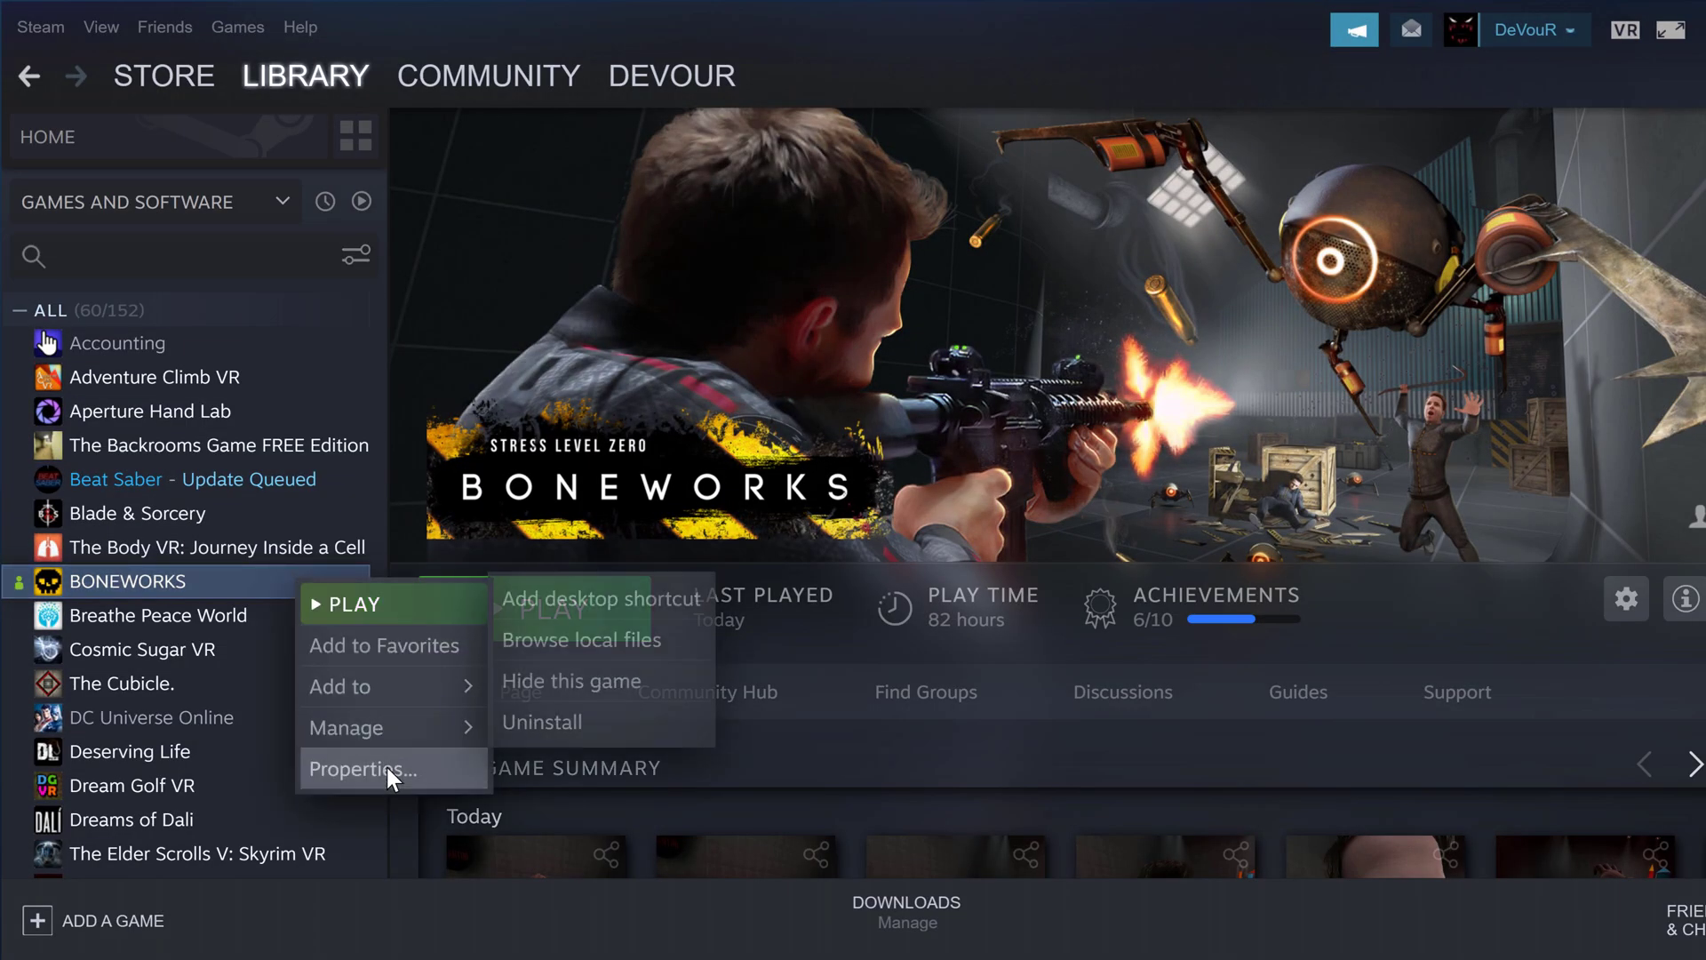
click(382, 767)
click(657, 401)
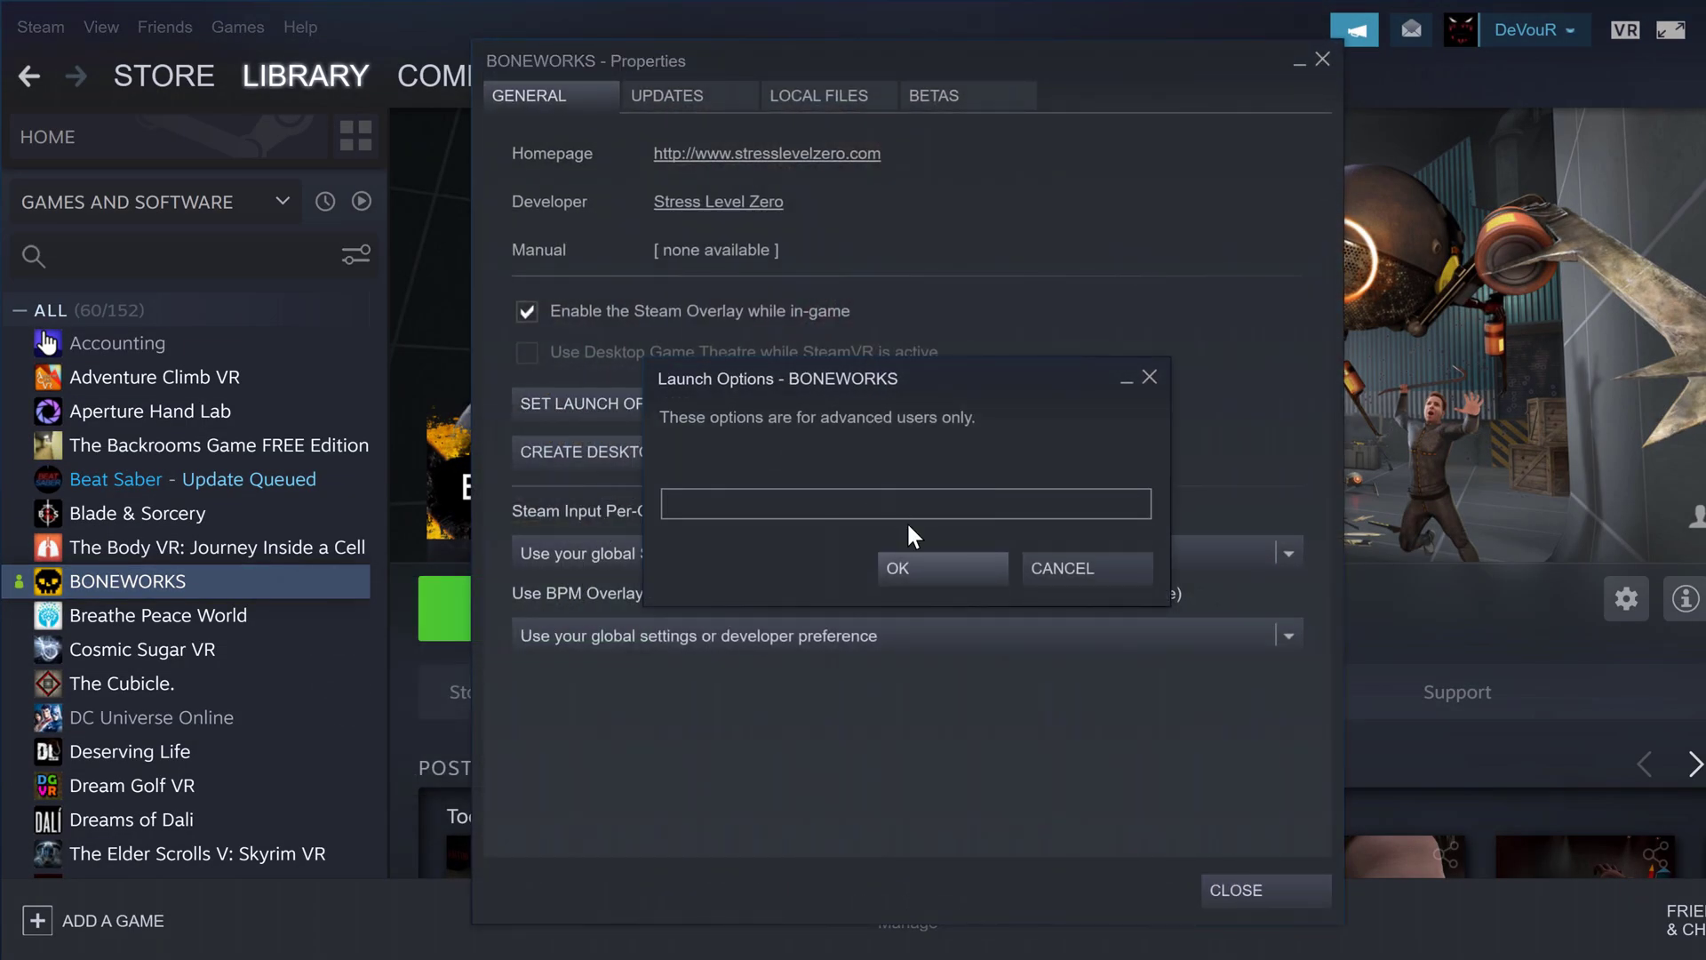
Try --melonloader.console, debug and no- flags, leaving --melonloader.randomrainbow in the field
text(--melonloader.console)
key(BackSpace)
key(BackSpace)
key(BackSpace)
key(BackSpace)
key(BackSpace)
key(BackSpace)
key(BackSpace)
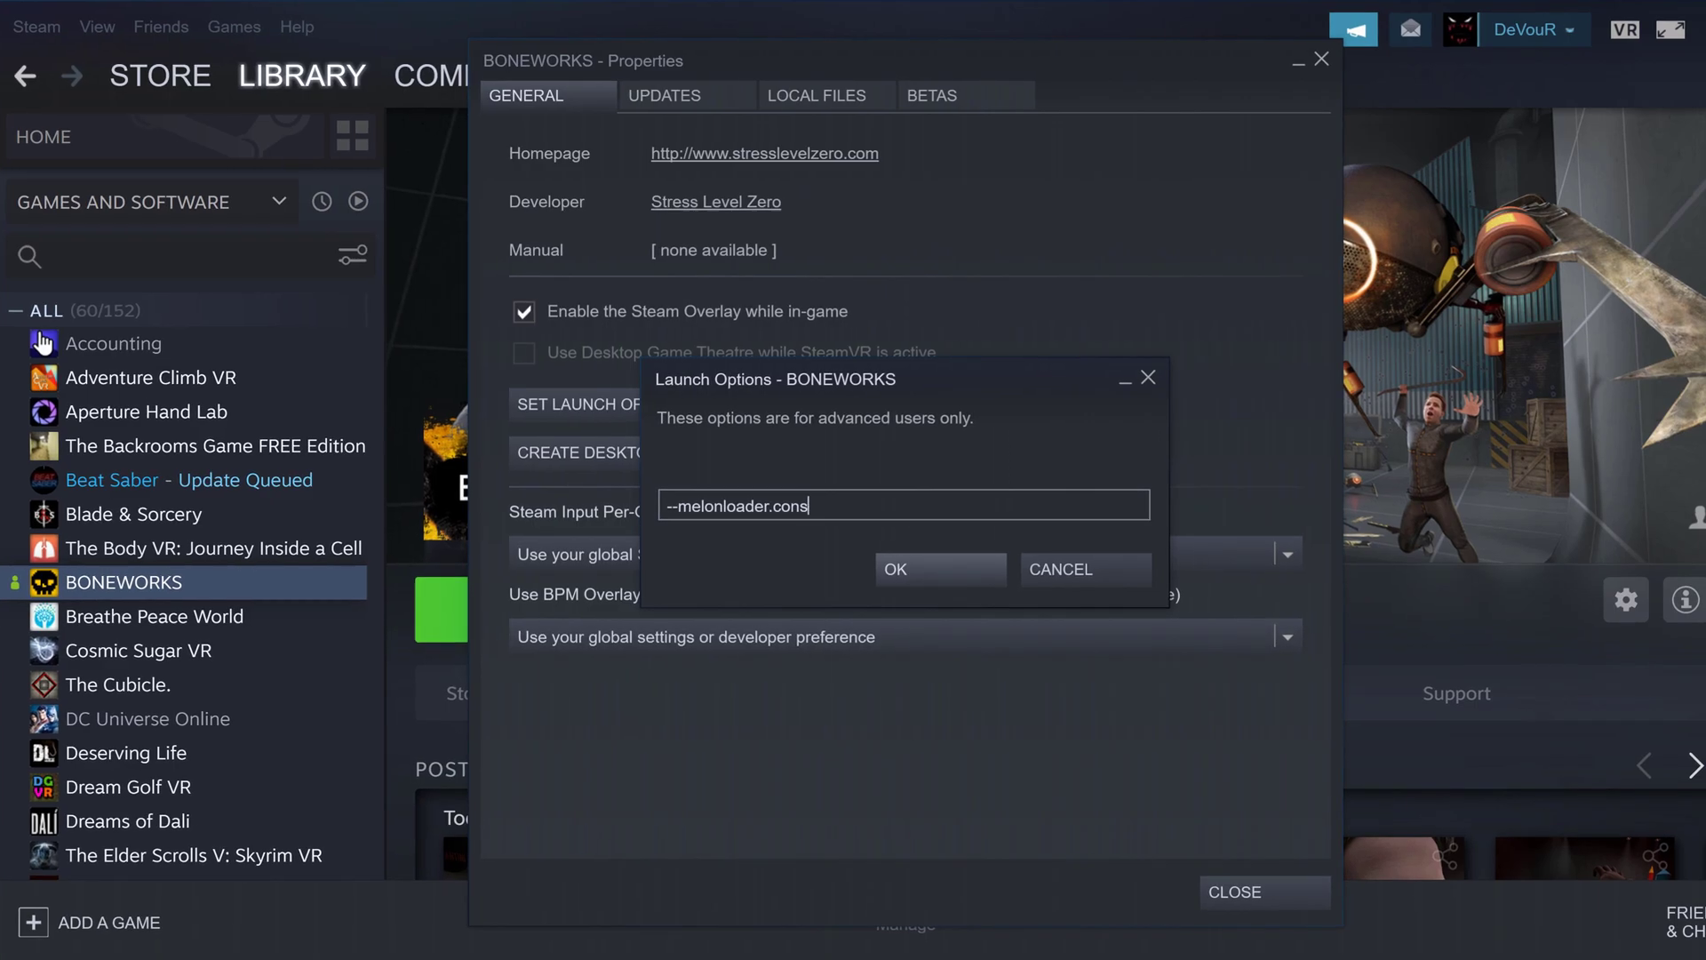
text(debug)
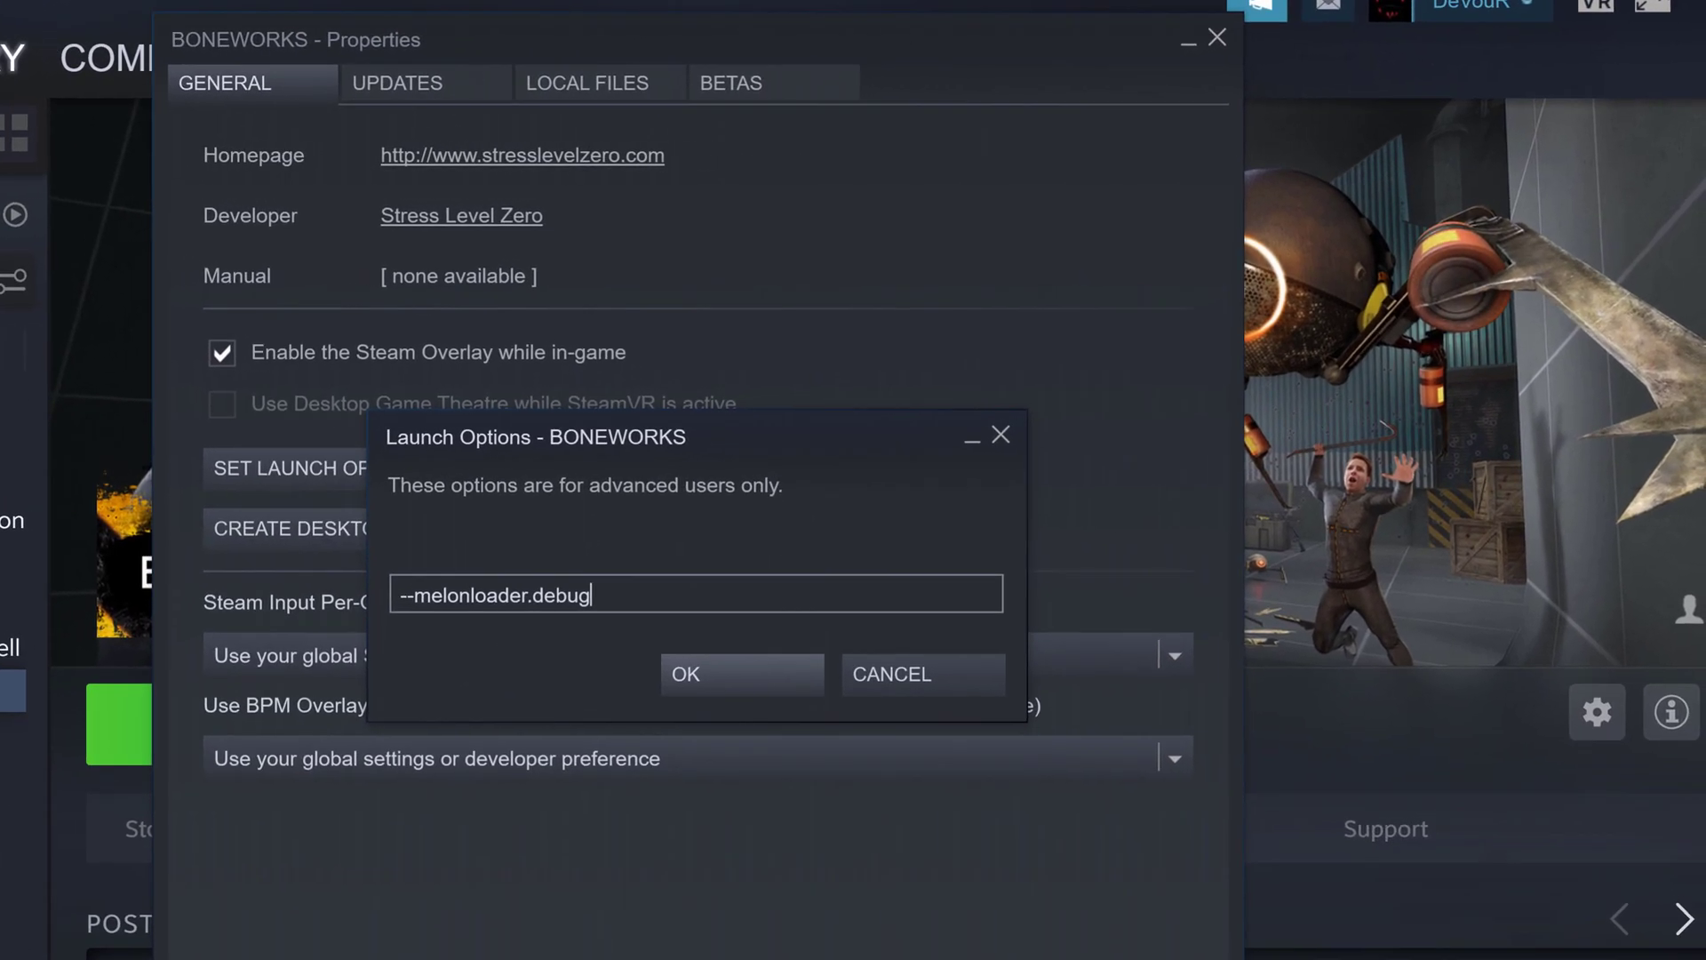
key(BackSpace)
key(BackSpace)
key(BackSpace)
key(BackSpace)
key(BackSpace)
key(BackSpace)
key(BackSpace)
key(BackSpace)
key(BackSpace)
key(BackSpace)
key(BackSpace)
key(BackSpace)
key(BackSpace)
key(BackSpace)
key(BackSpace)
key(BackSpace)
key(BackSpace)
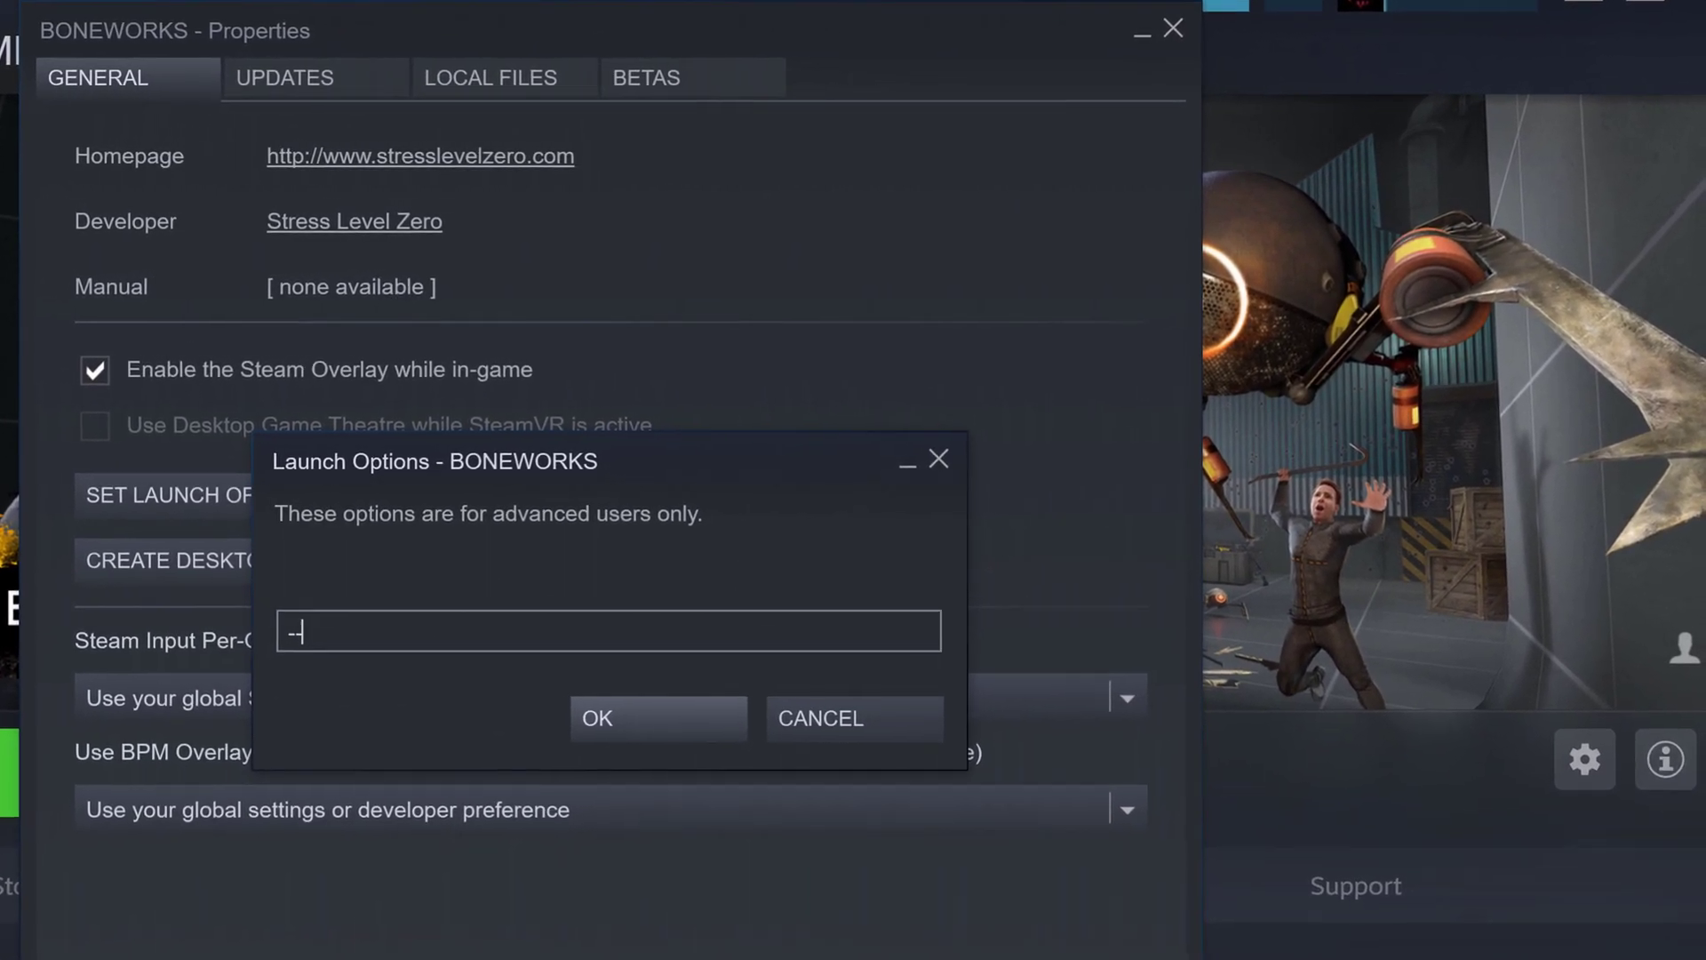
text(no-mods)
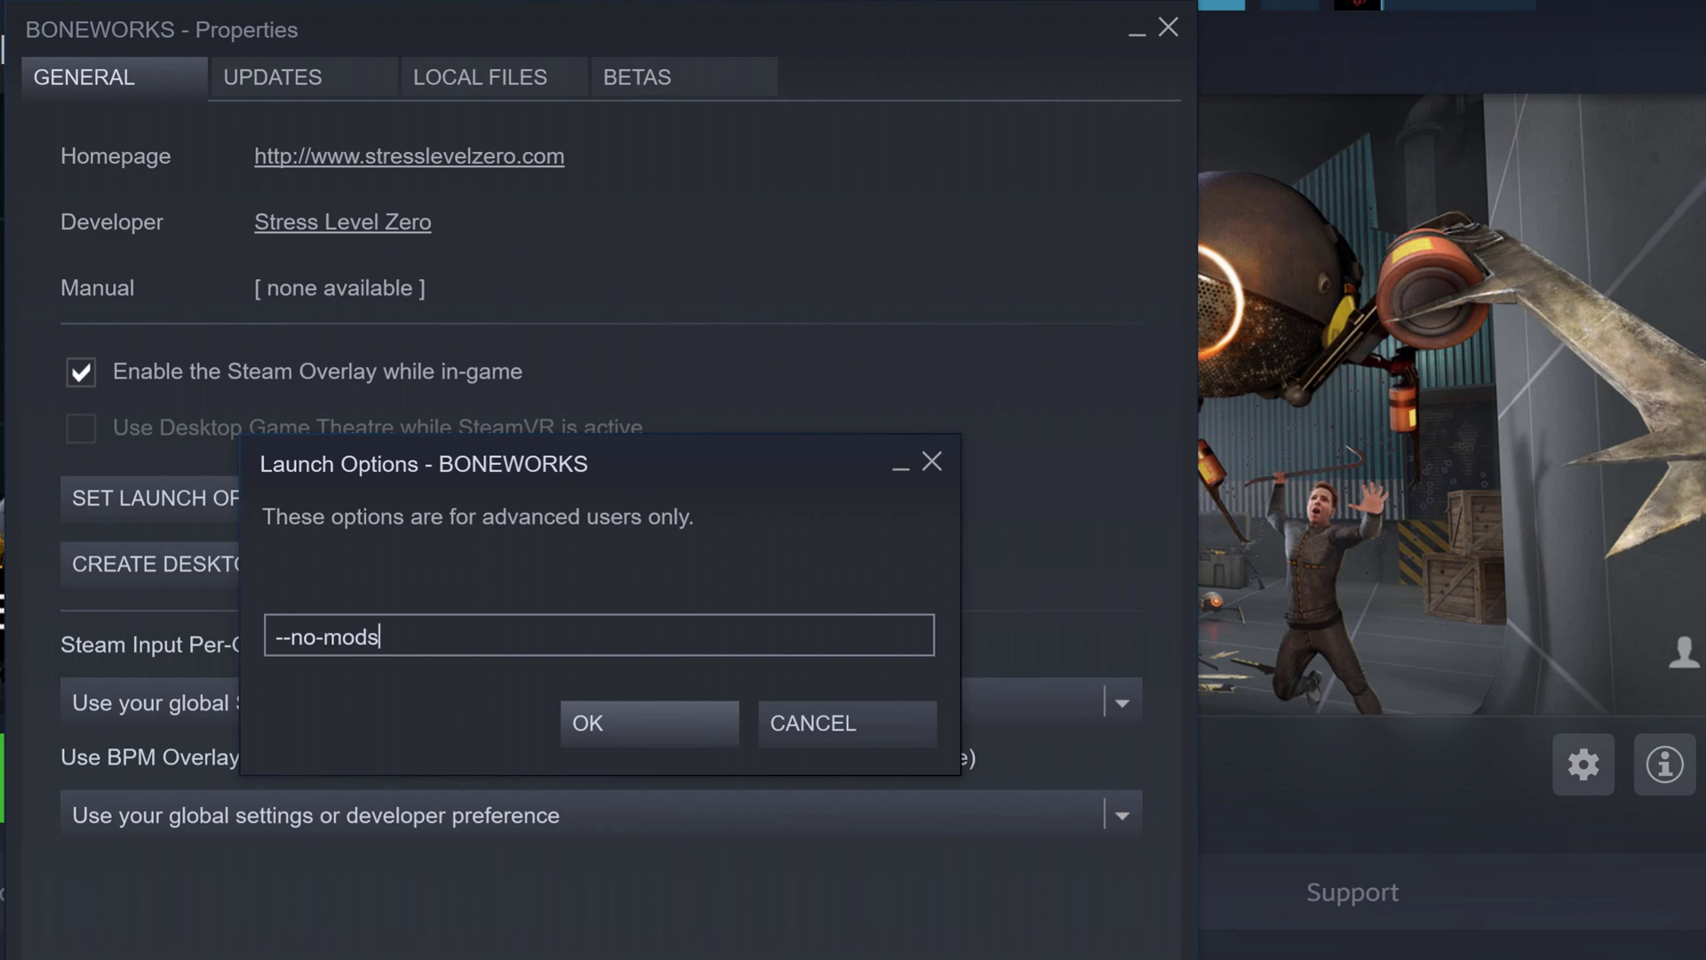
key(BackSpace)
key(BackSpace)
key(BackSpace)
key(BackSpace)
key(BackSpace)
key(BackSpace)
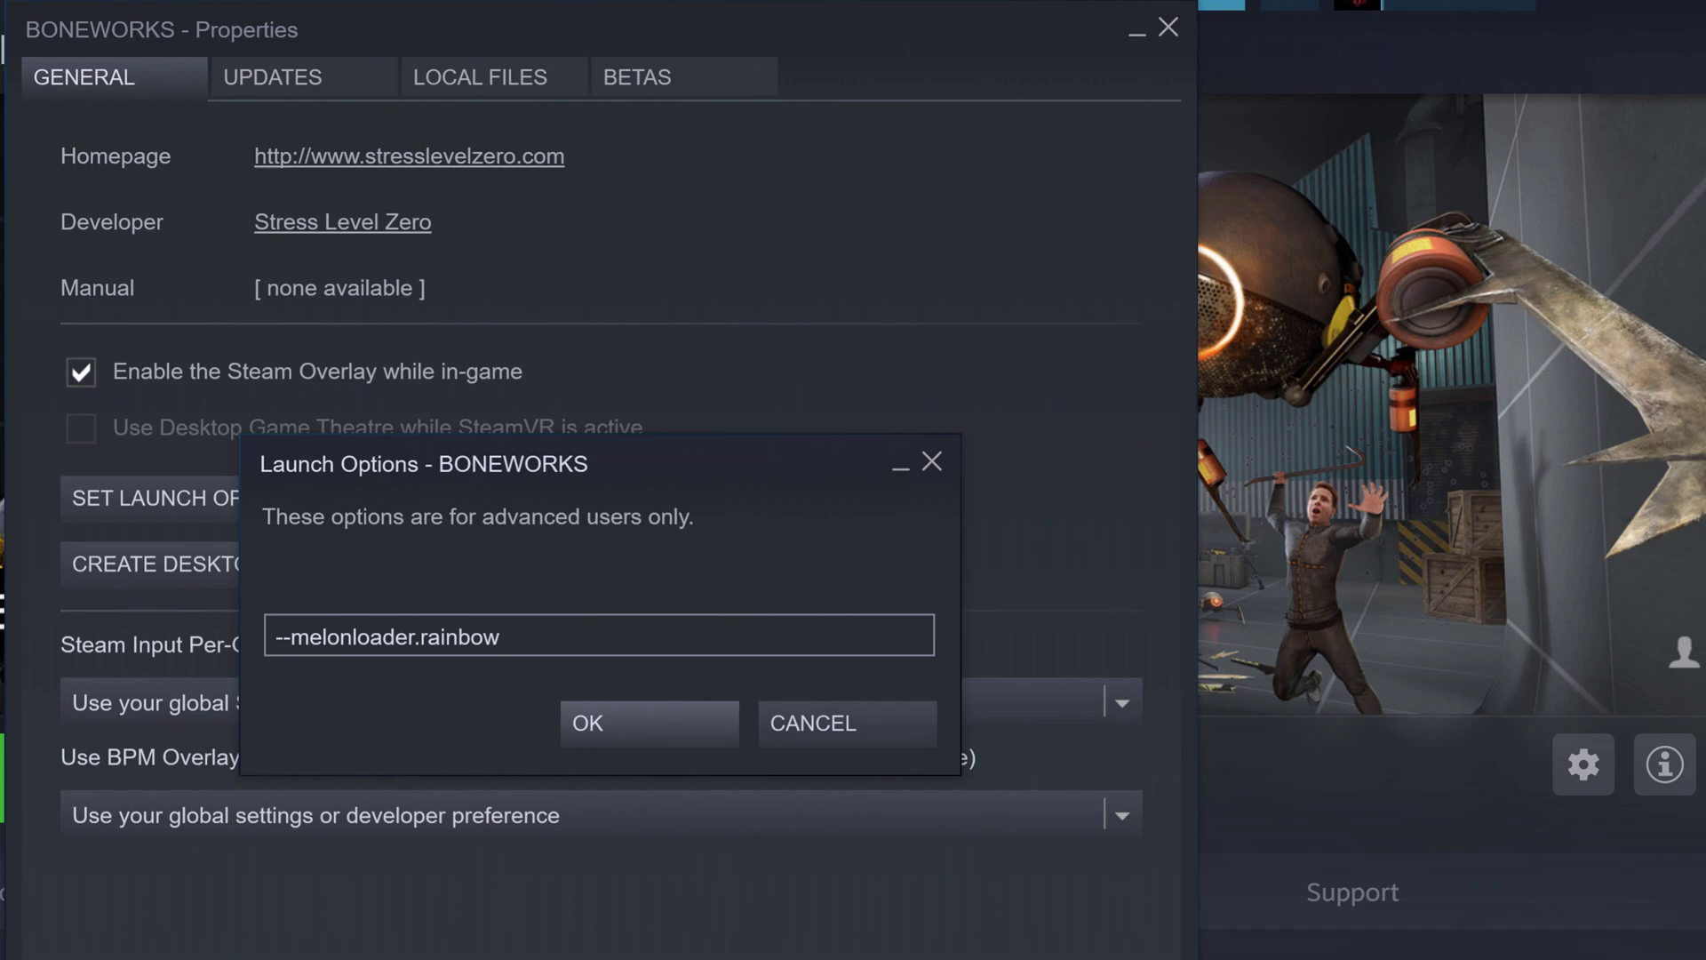
key(Left)
text(random)
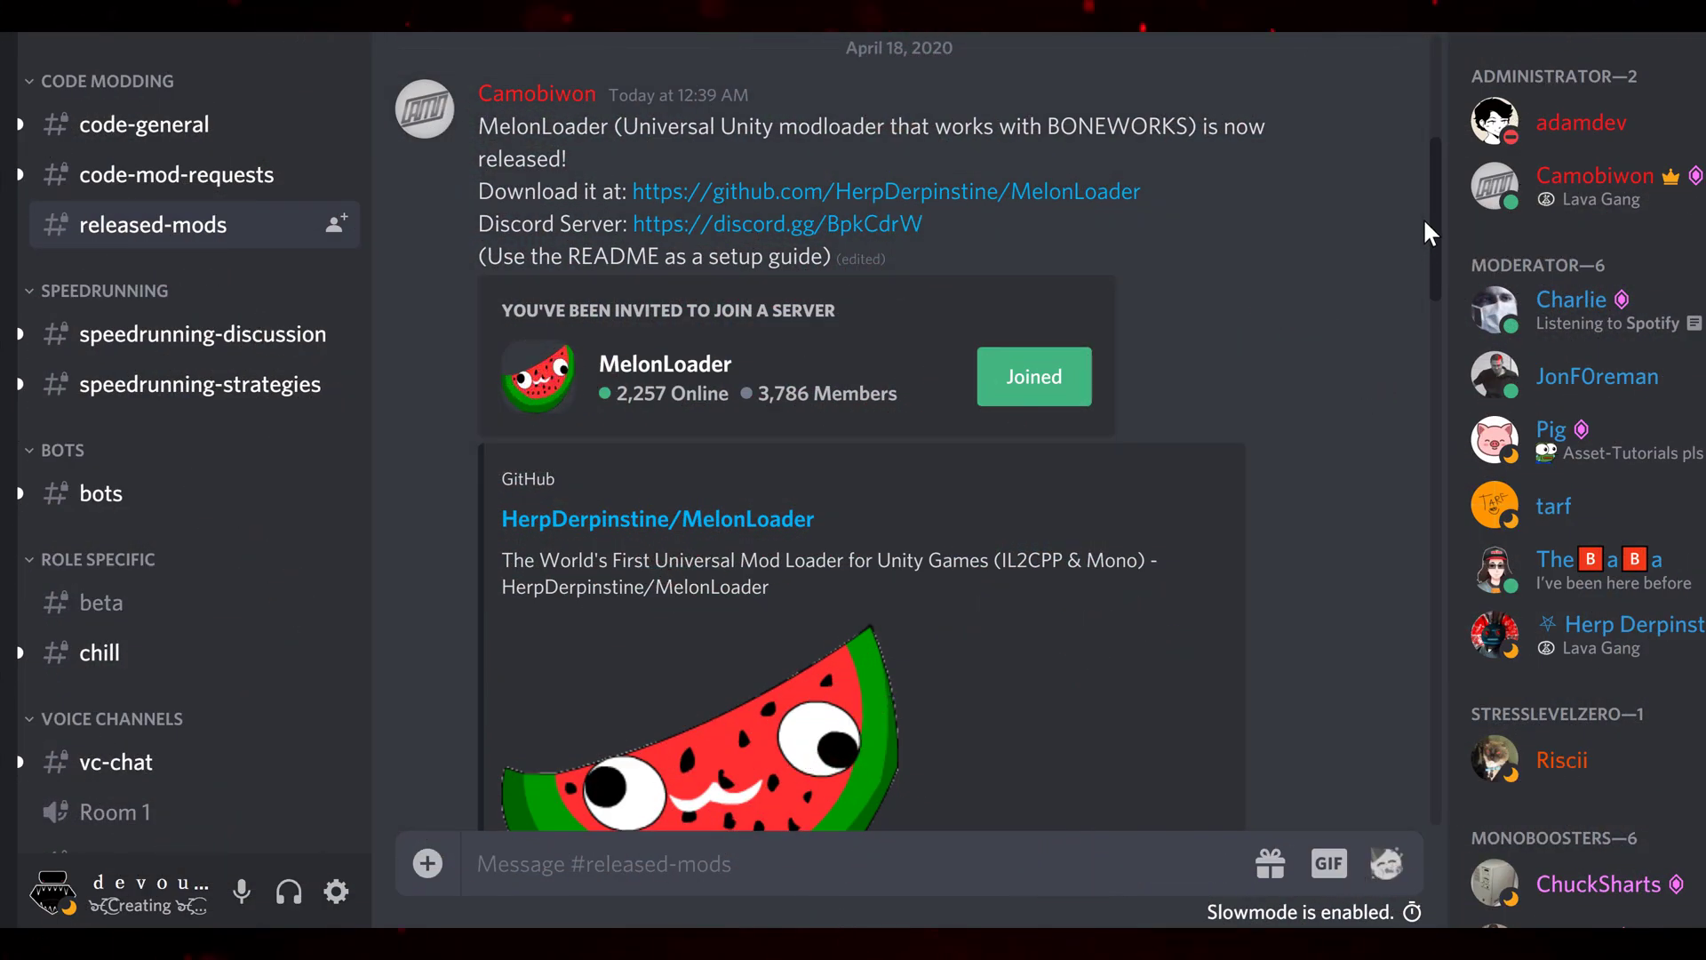
Scroll #released-mods down to the InfiniteAmmo.dll and GlobalModifiers 0.4 mod posts
drag(1434, 216, 1447, 388)
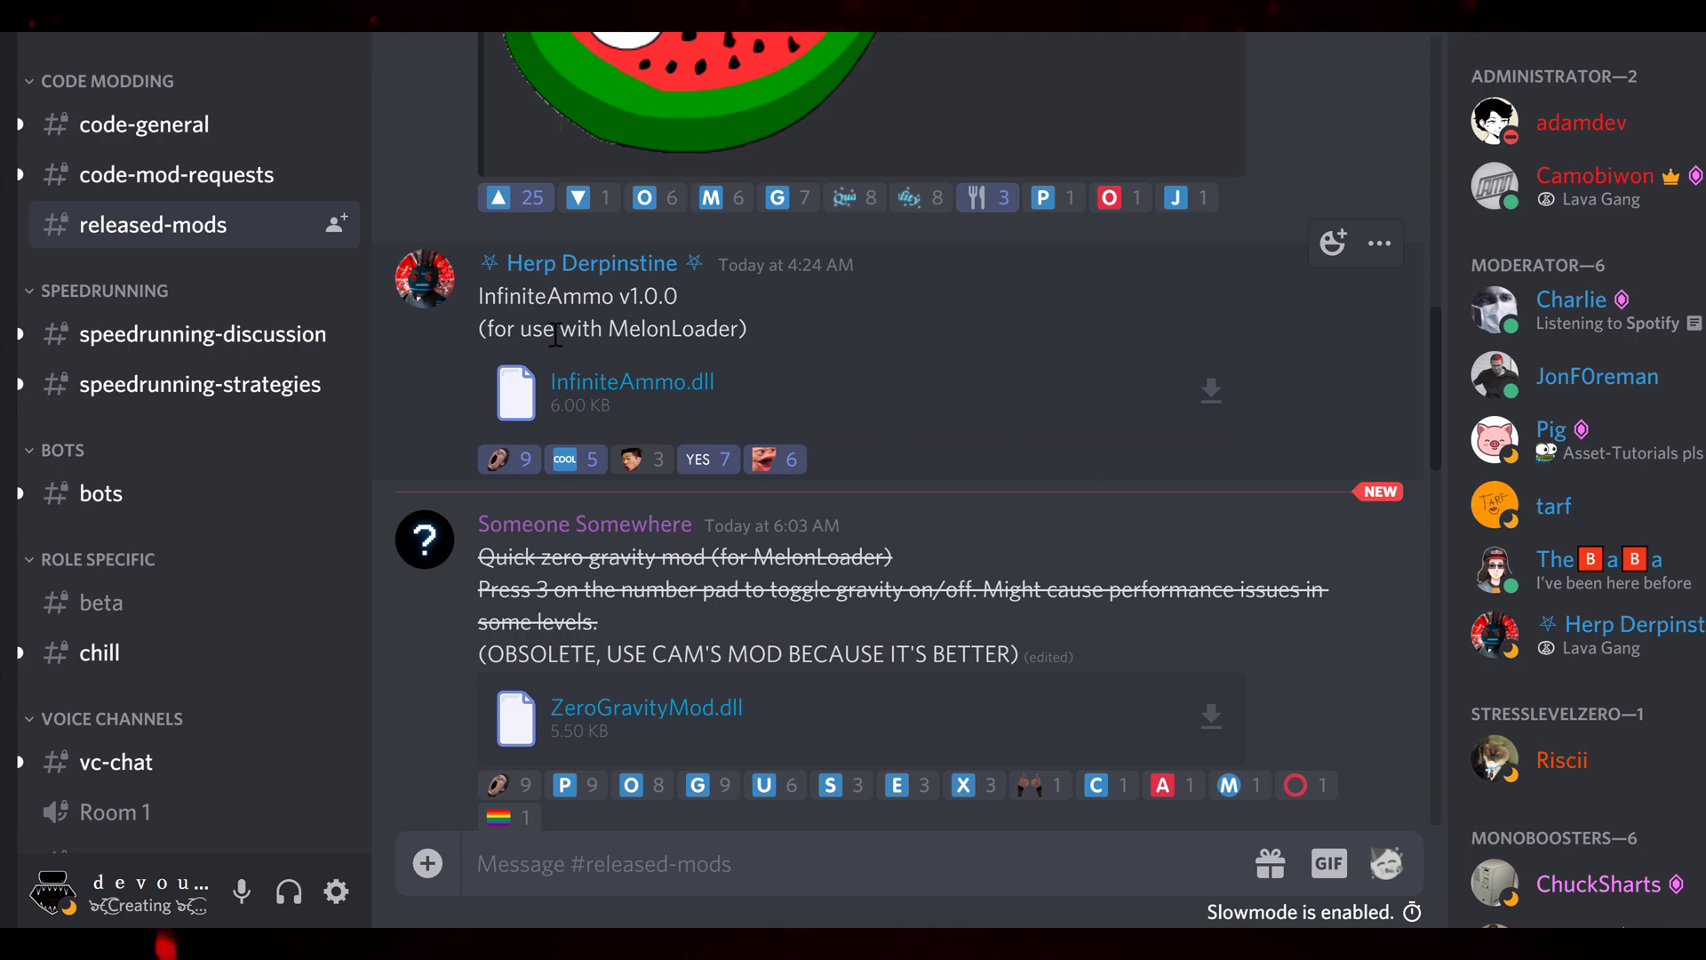
drag(1434, 355, 1422, 440)
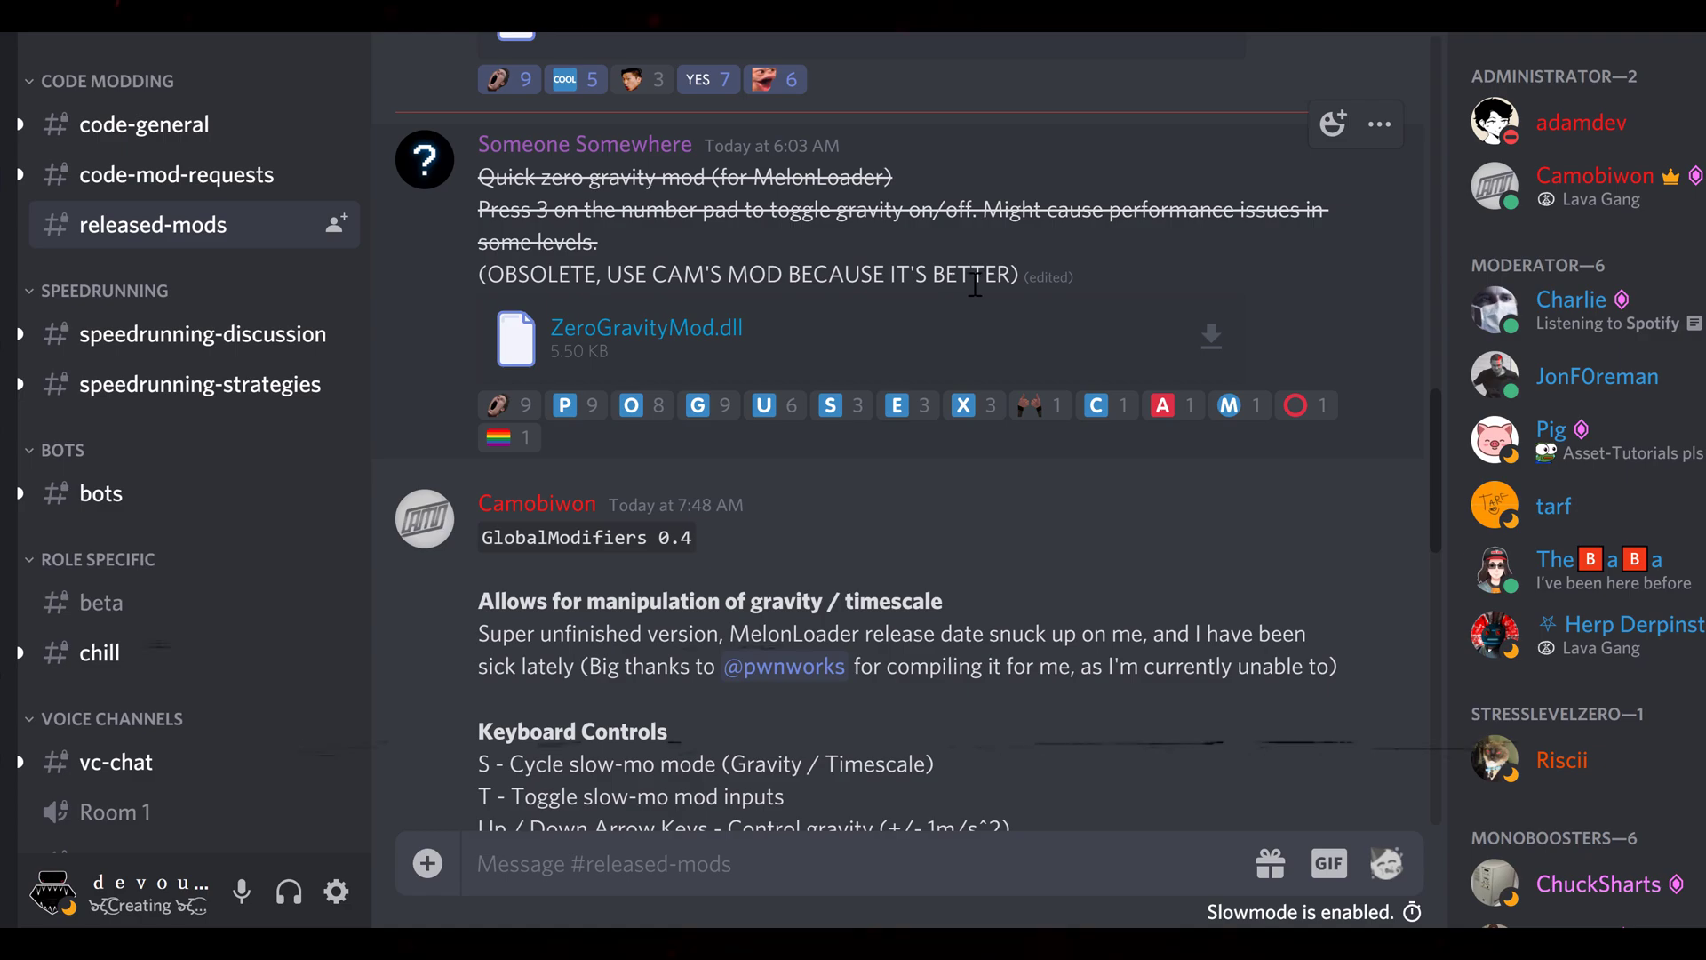
drag(1432, 470, 1432, 576)
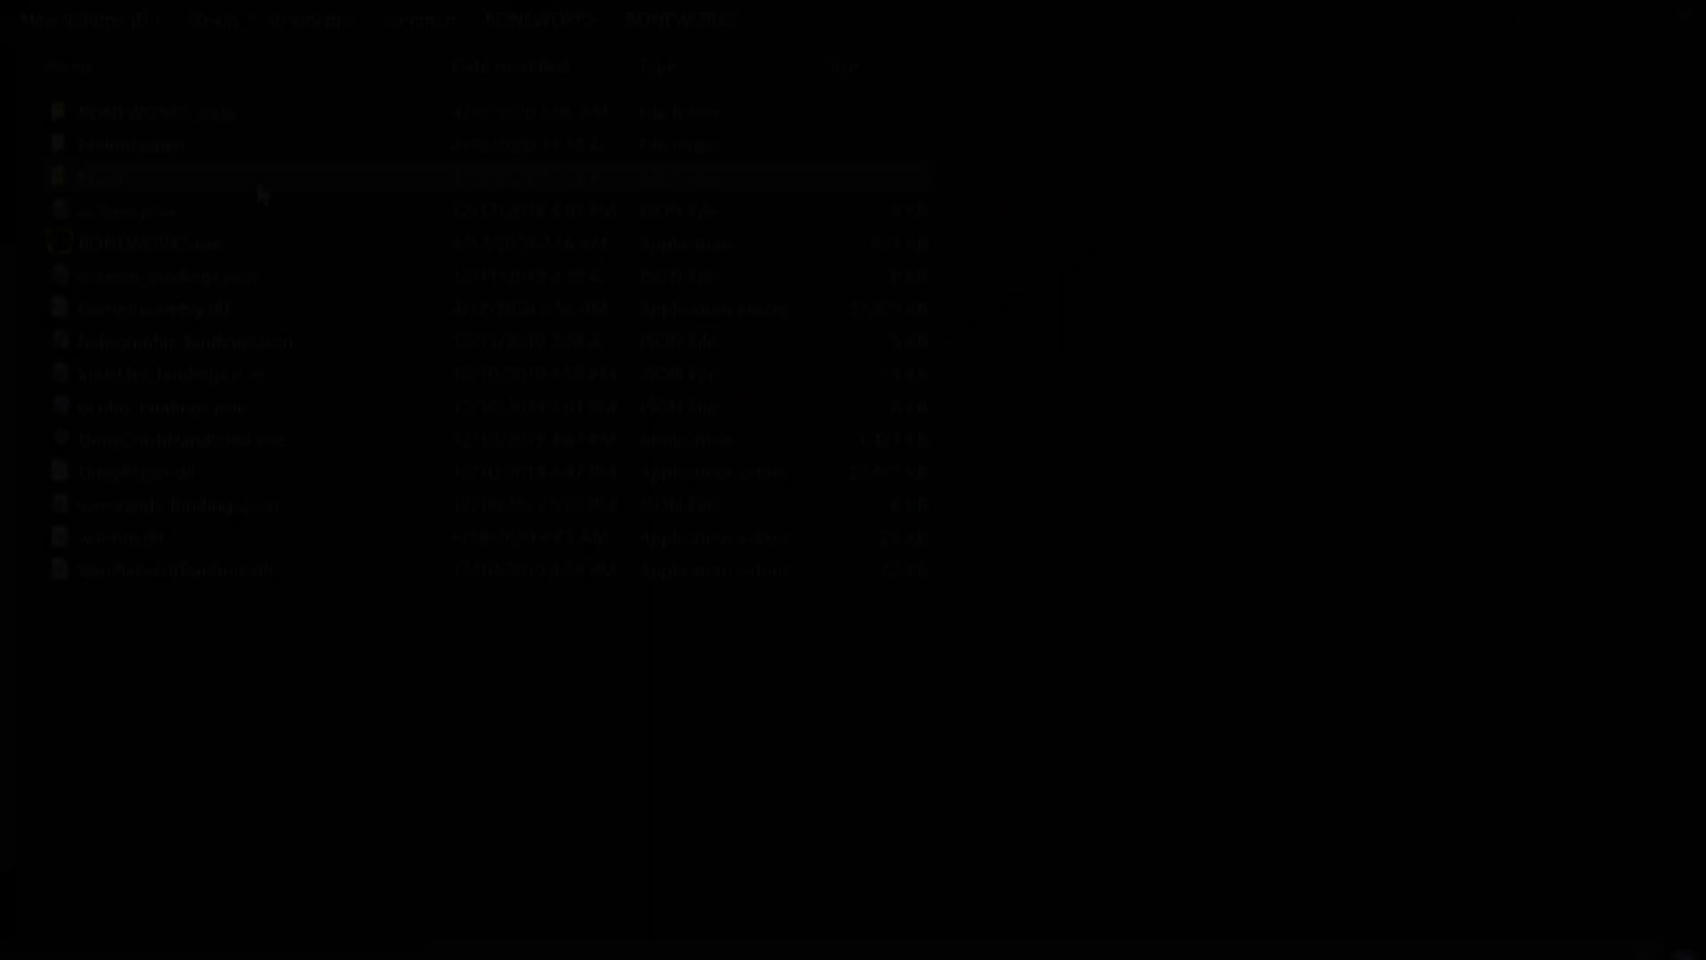
Paste GlobalModifiers.dll and InfiniteAmmo.dll into the Mods folder
double_click(255, 179)
right_click(255, 262)
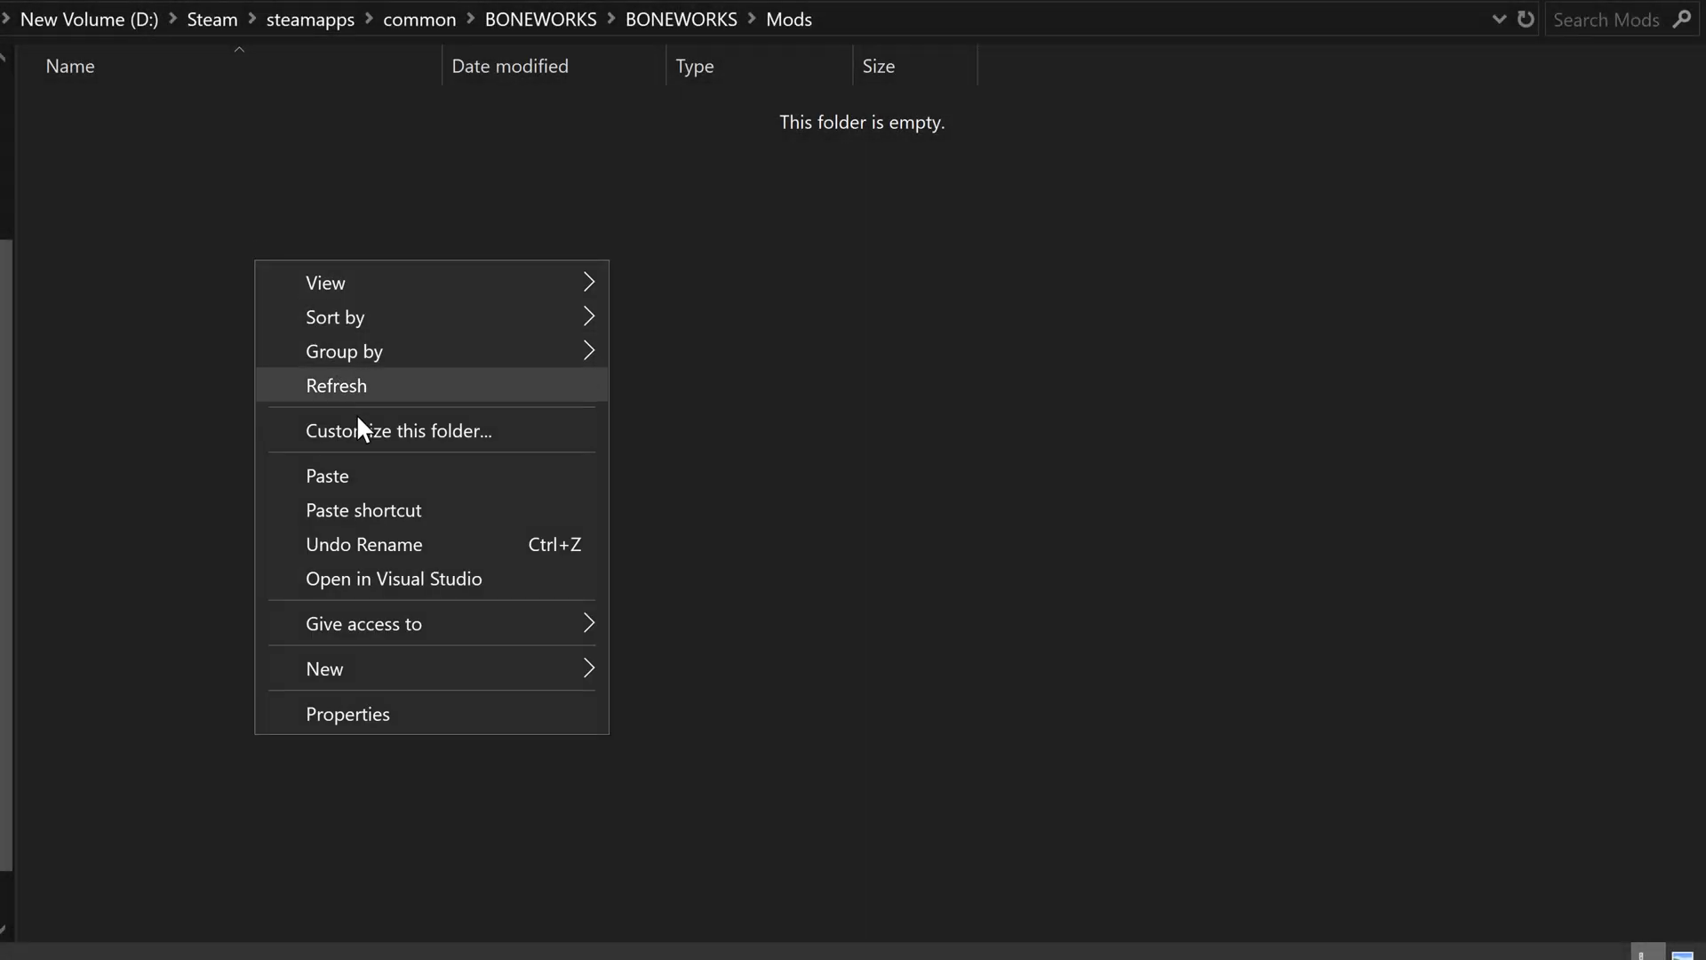
click(371, 475)
click(371, 478)
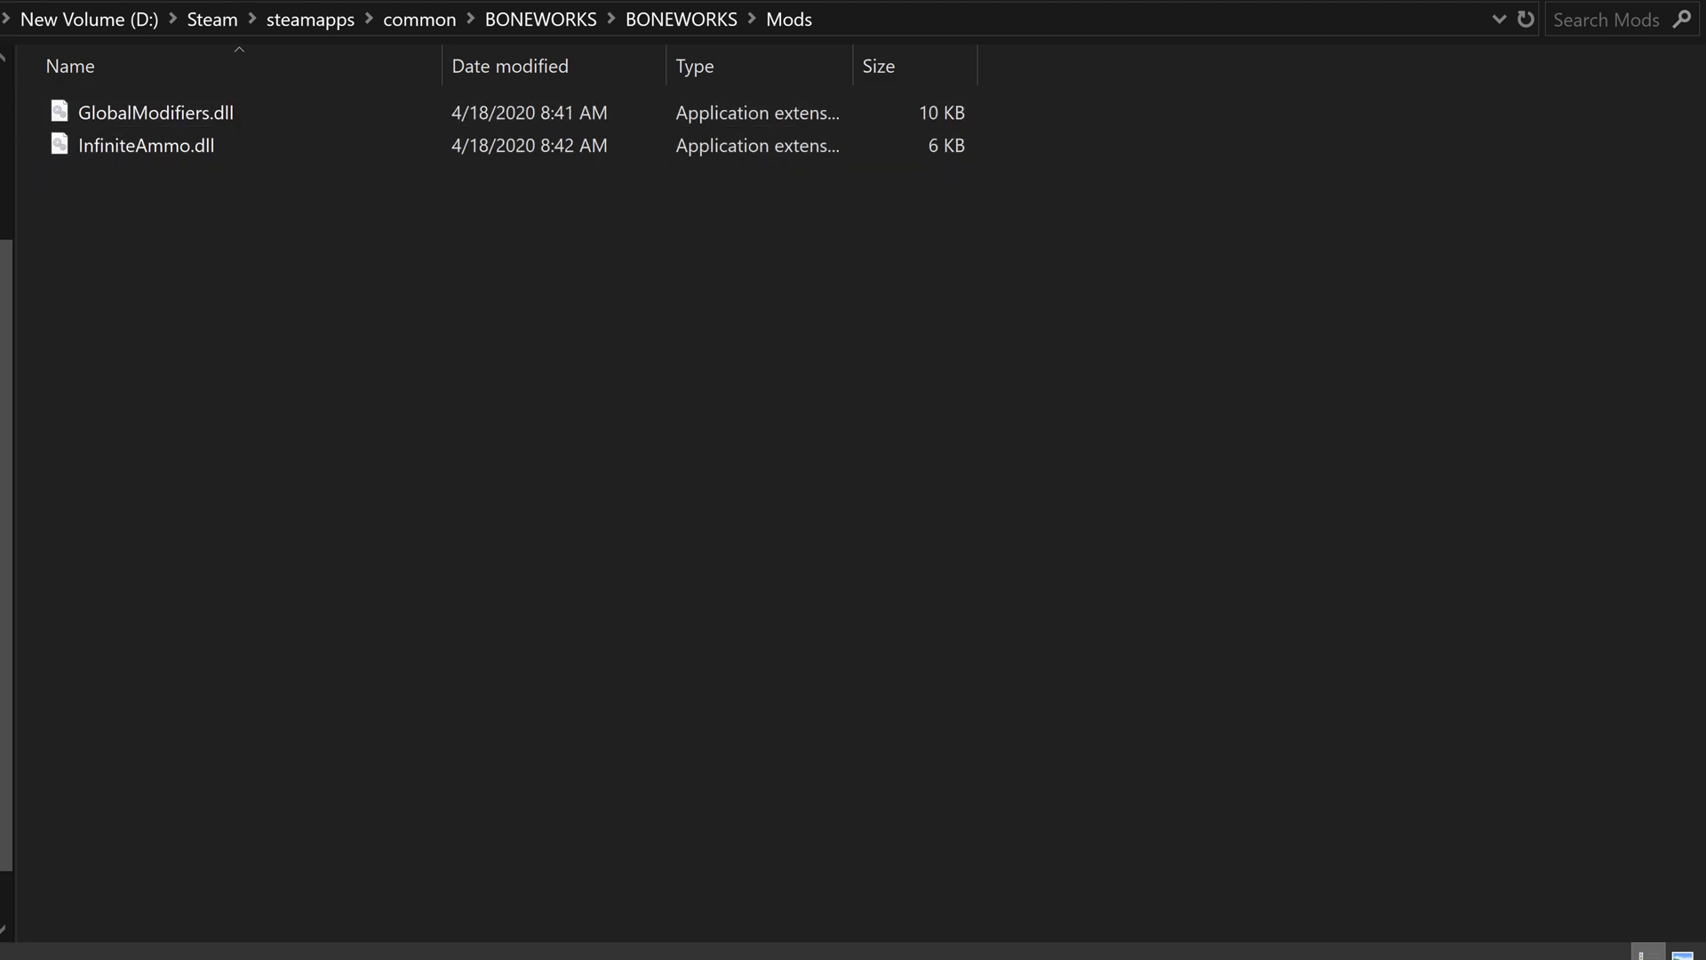
Launch BONEWORKS.exe from the game folder with the mods installed
key(alt+Up)
click(327, 616)
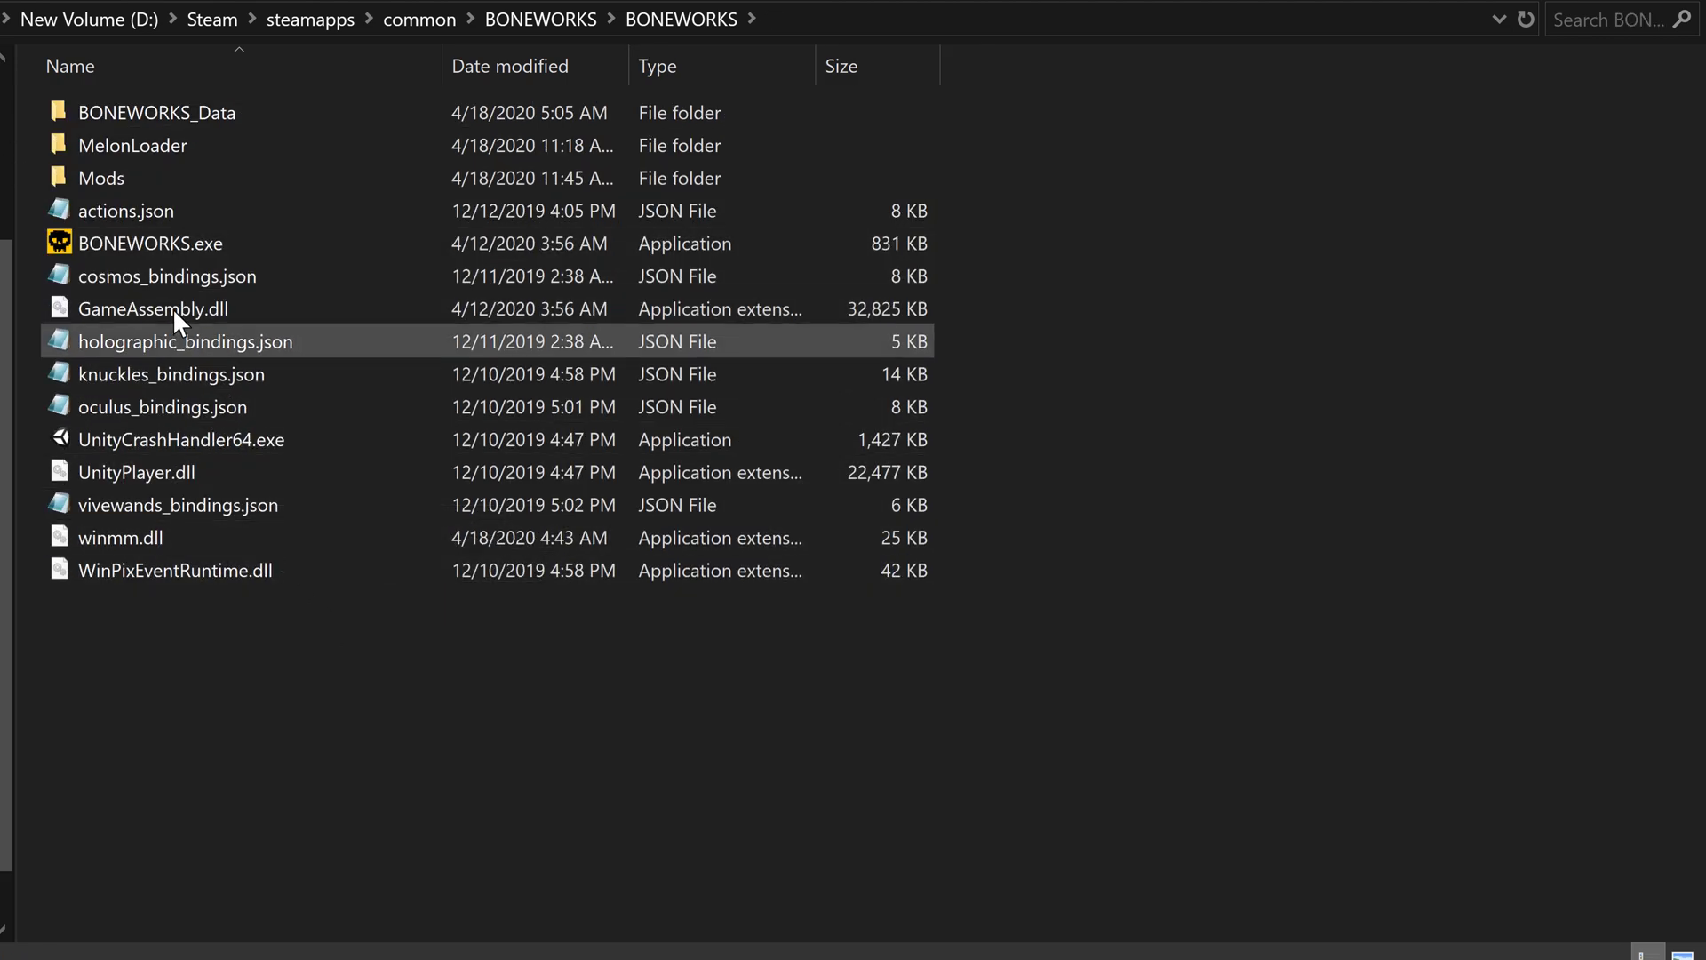
right_click(173, 240)
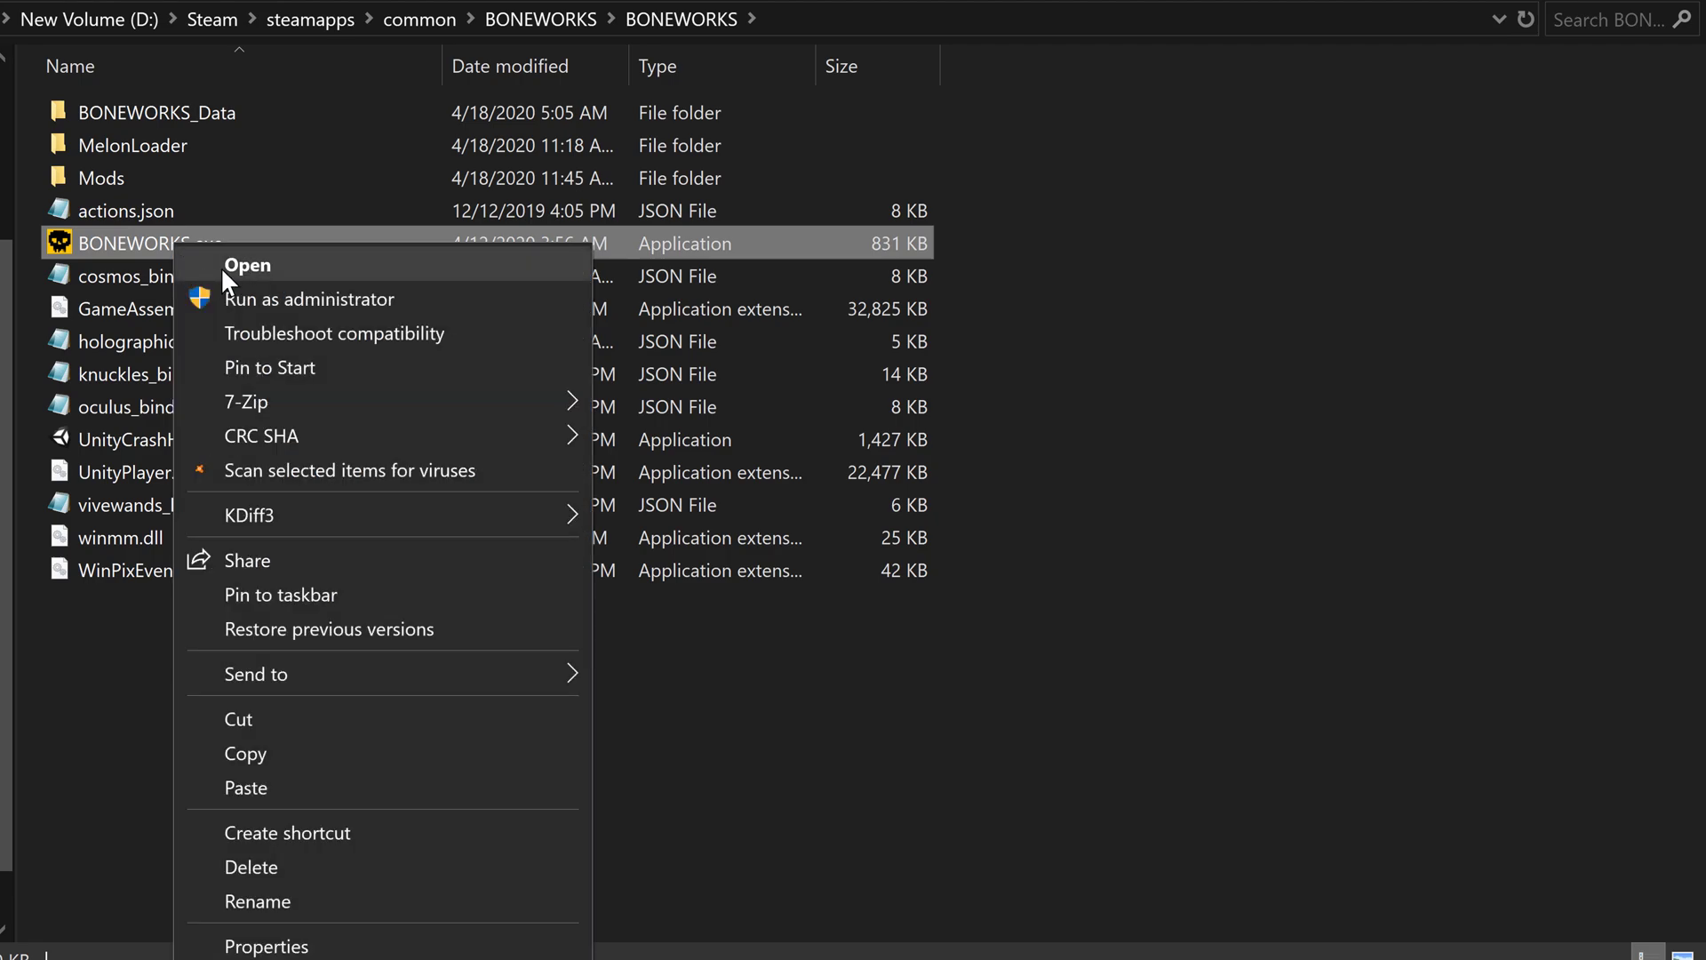
click(223, 269)
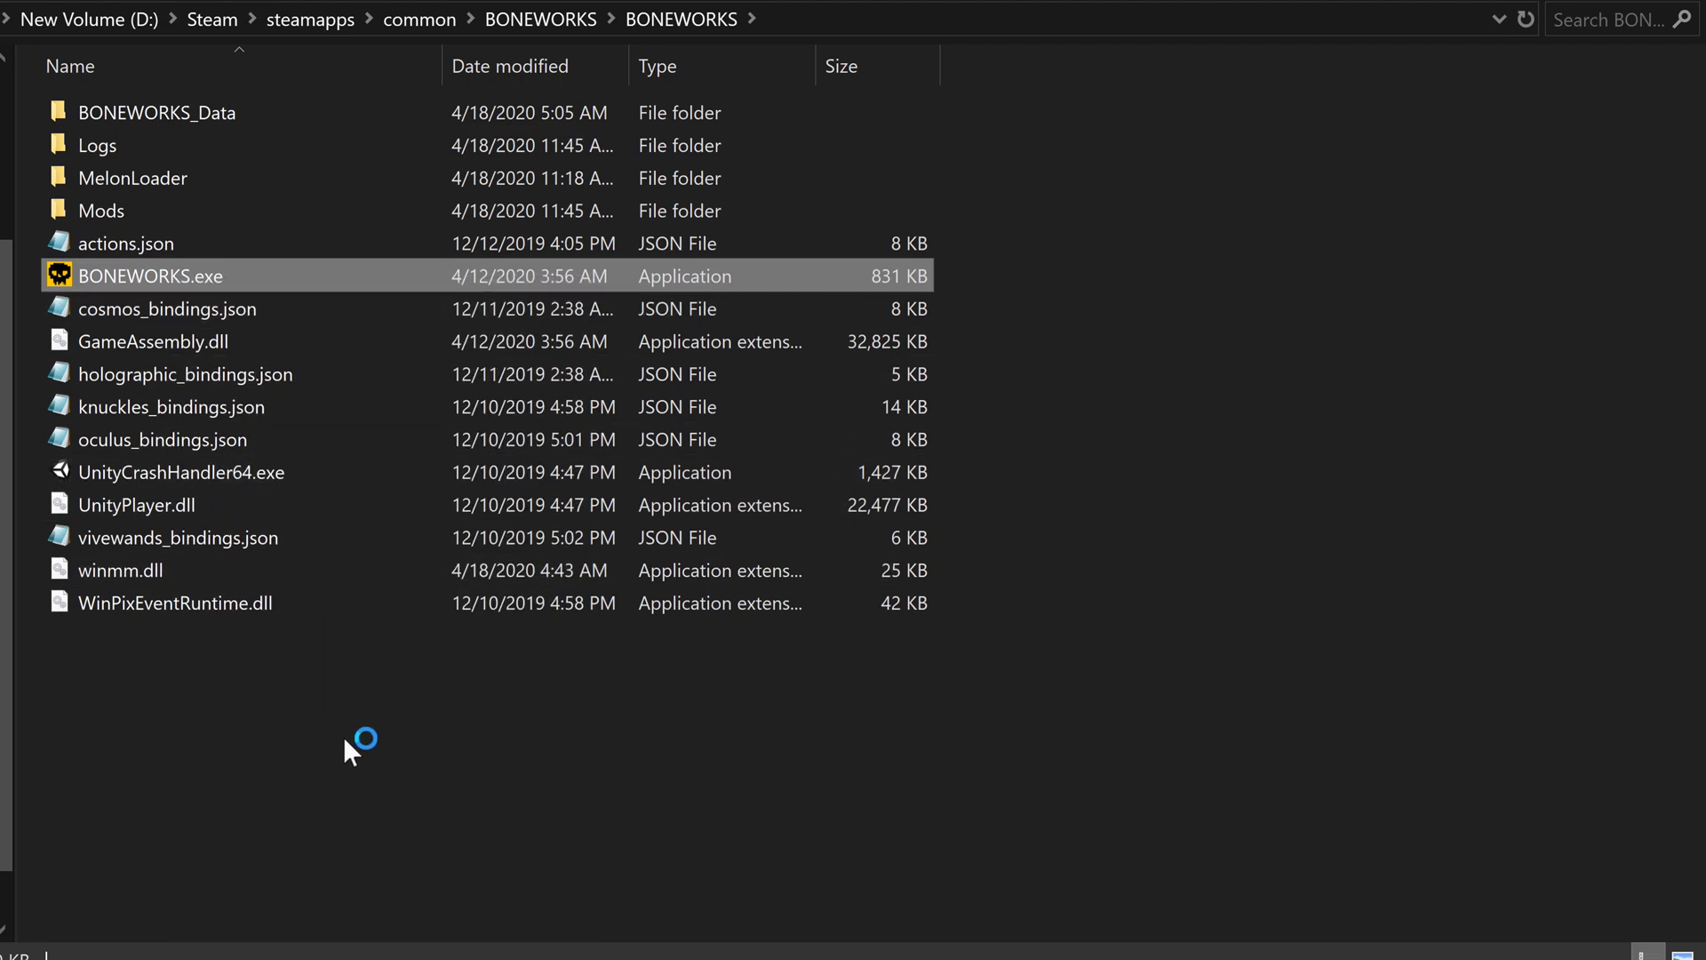